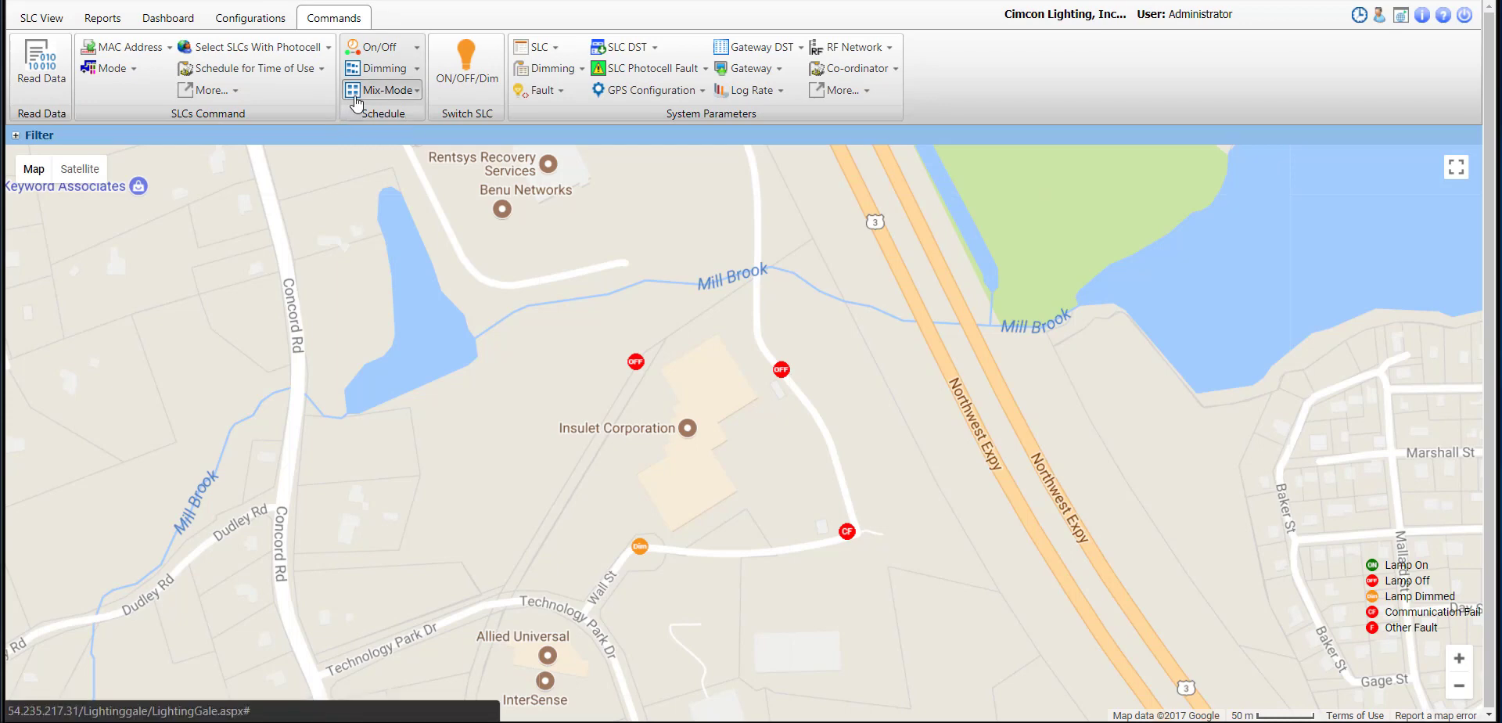
Open the Mix-Mode schedule setup and start a new template
click(355, 97)
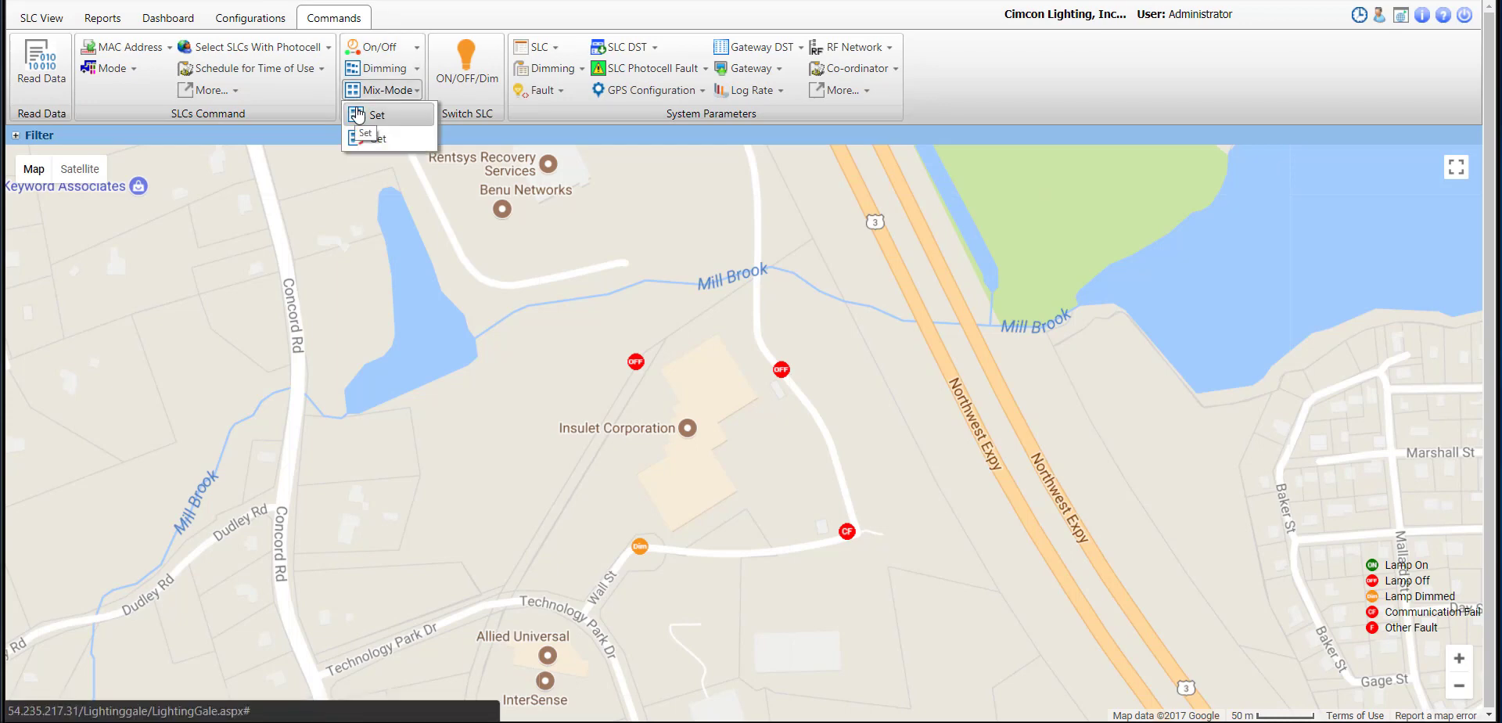
click(358, 115)
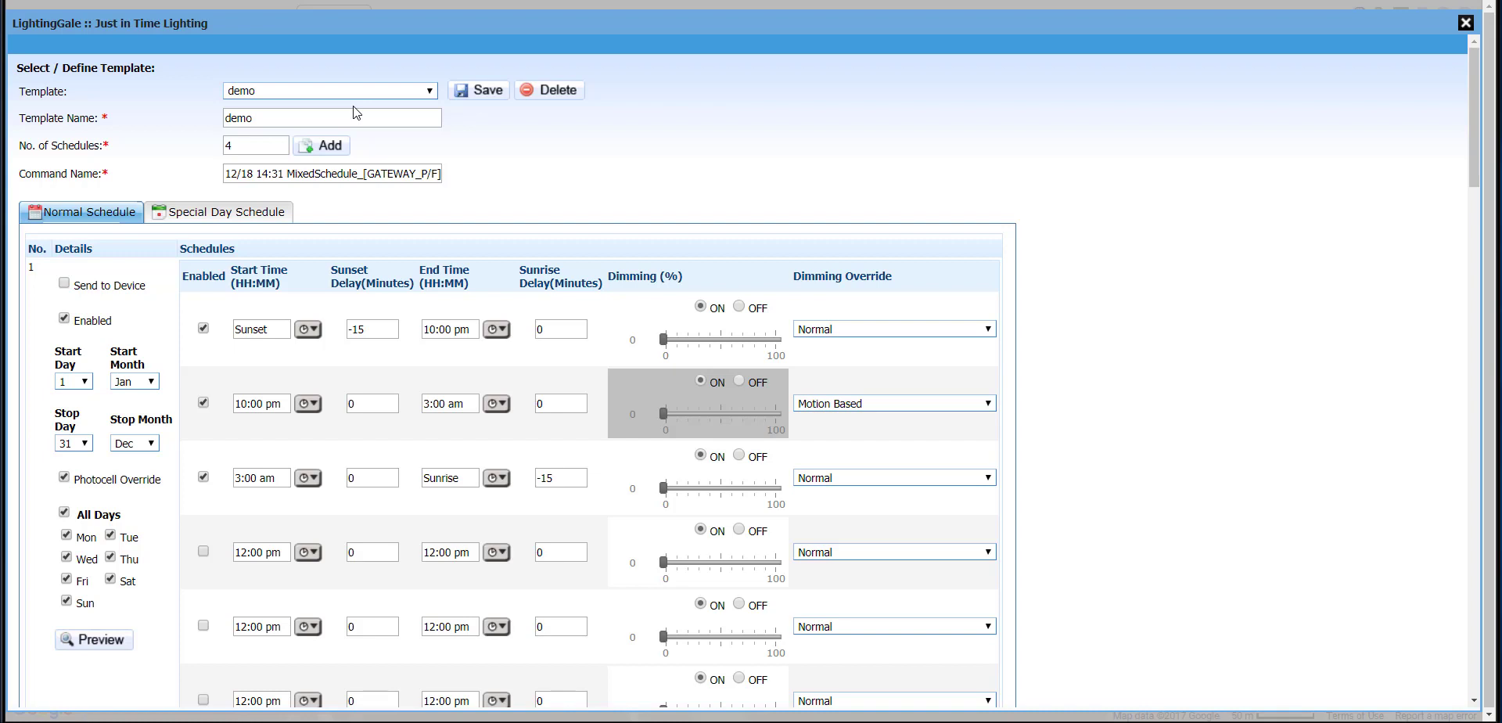
drag(353, 106, 377, 91)
click(377, 91)
click(350, 118)
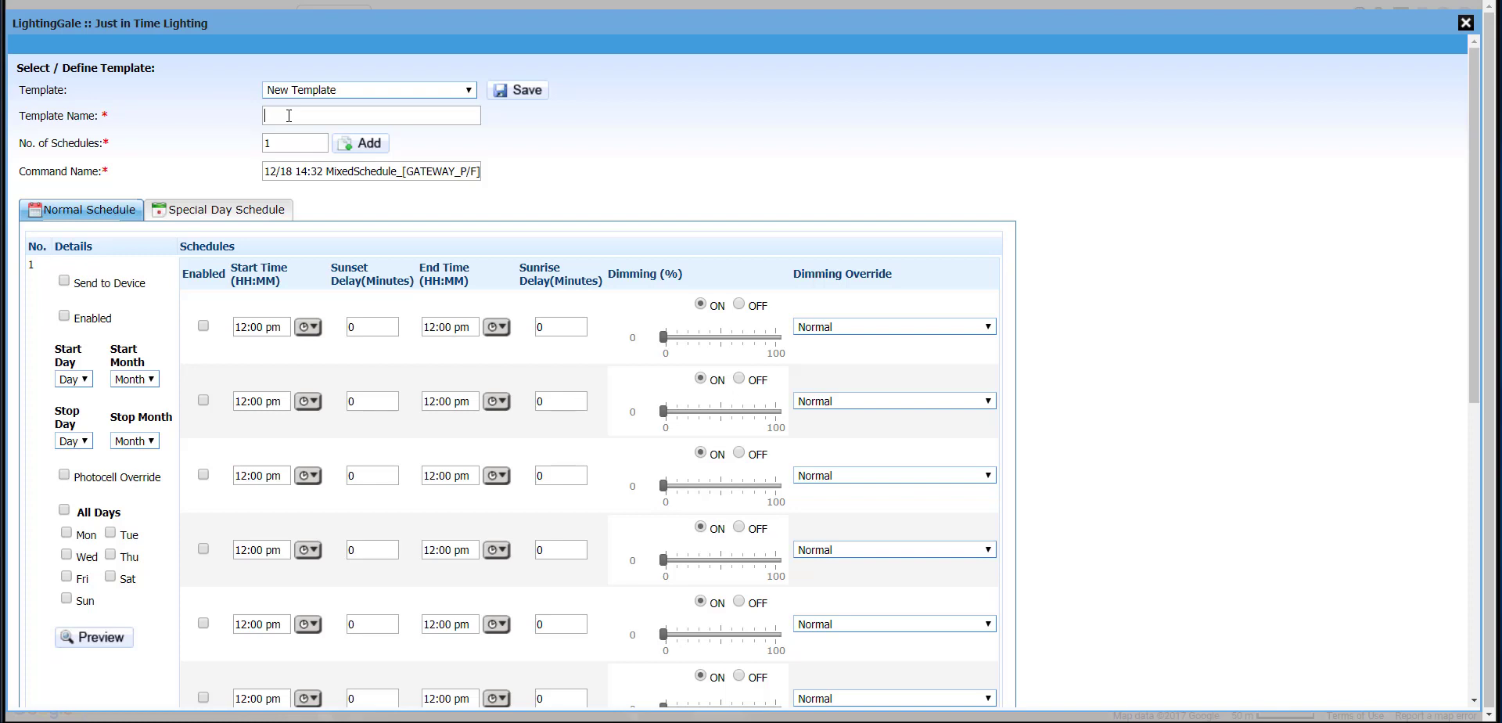
Name the template Training and add 2 schedules to it
click(288, 116)
text(Training)
key(Tab)
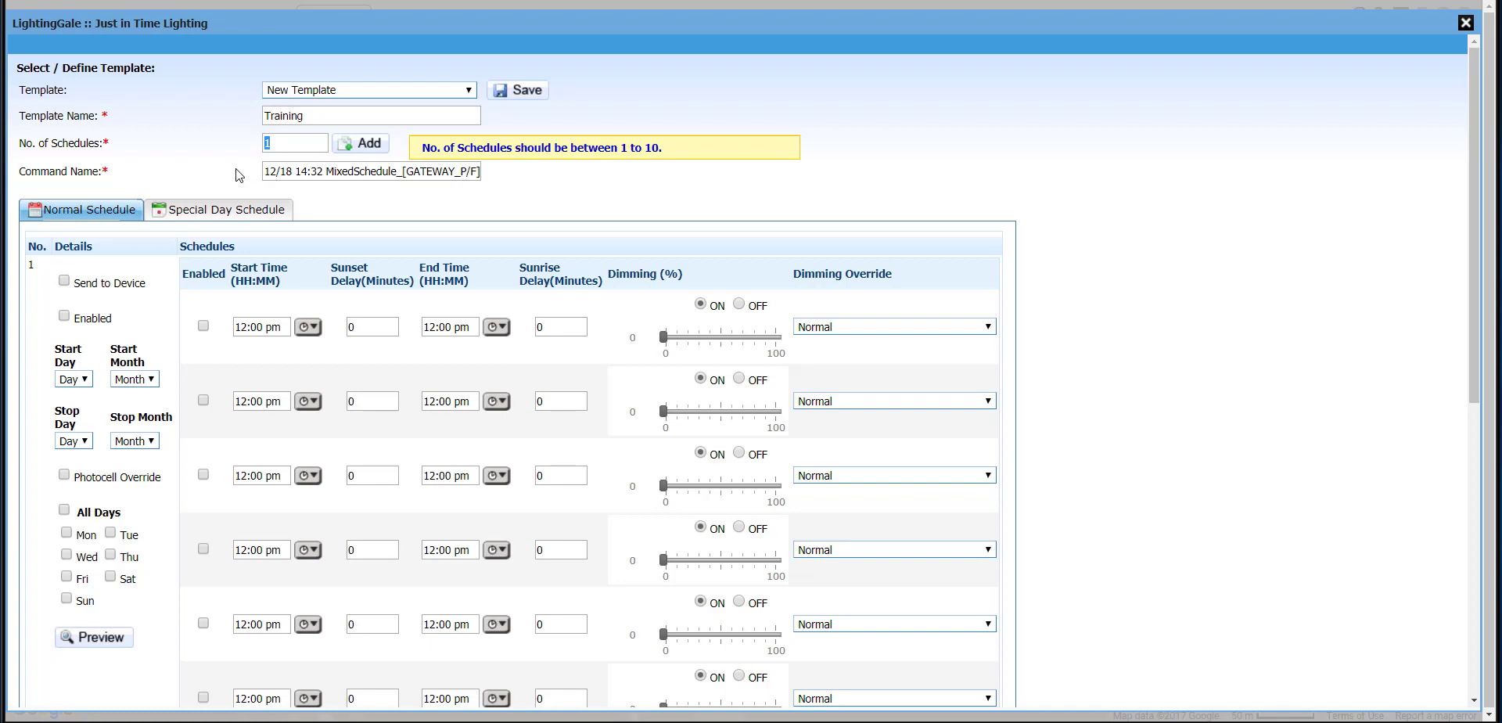
text(2)
click(375, 151)
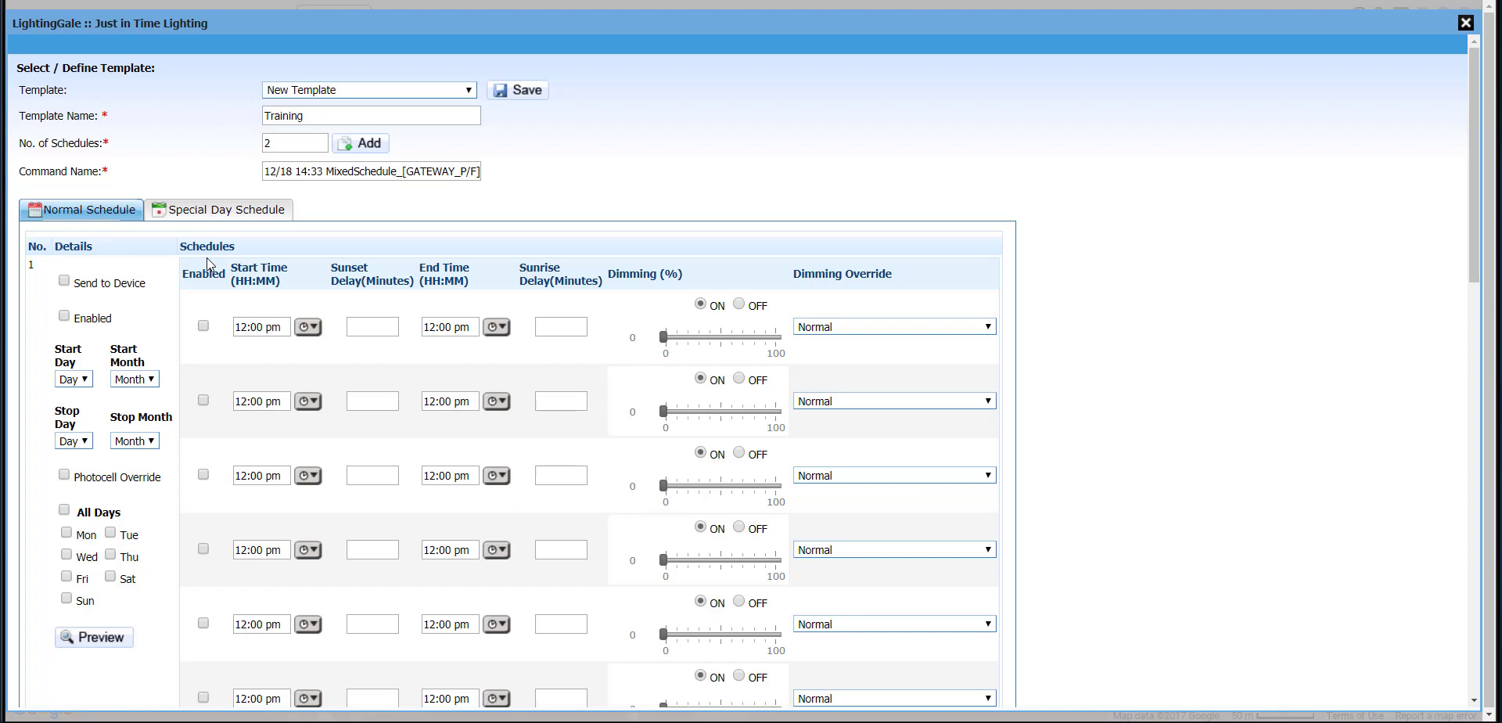
Enable schedule 1's first interval from Sunset with a -30 minute sunset delay to 10:00 pm
click(203, 326)
click(307, 326)
click(313, 592)
click(362, 327)
text(-30)
click(495, 325)
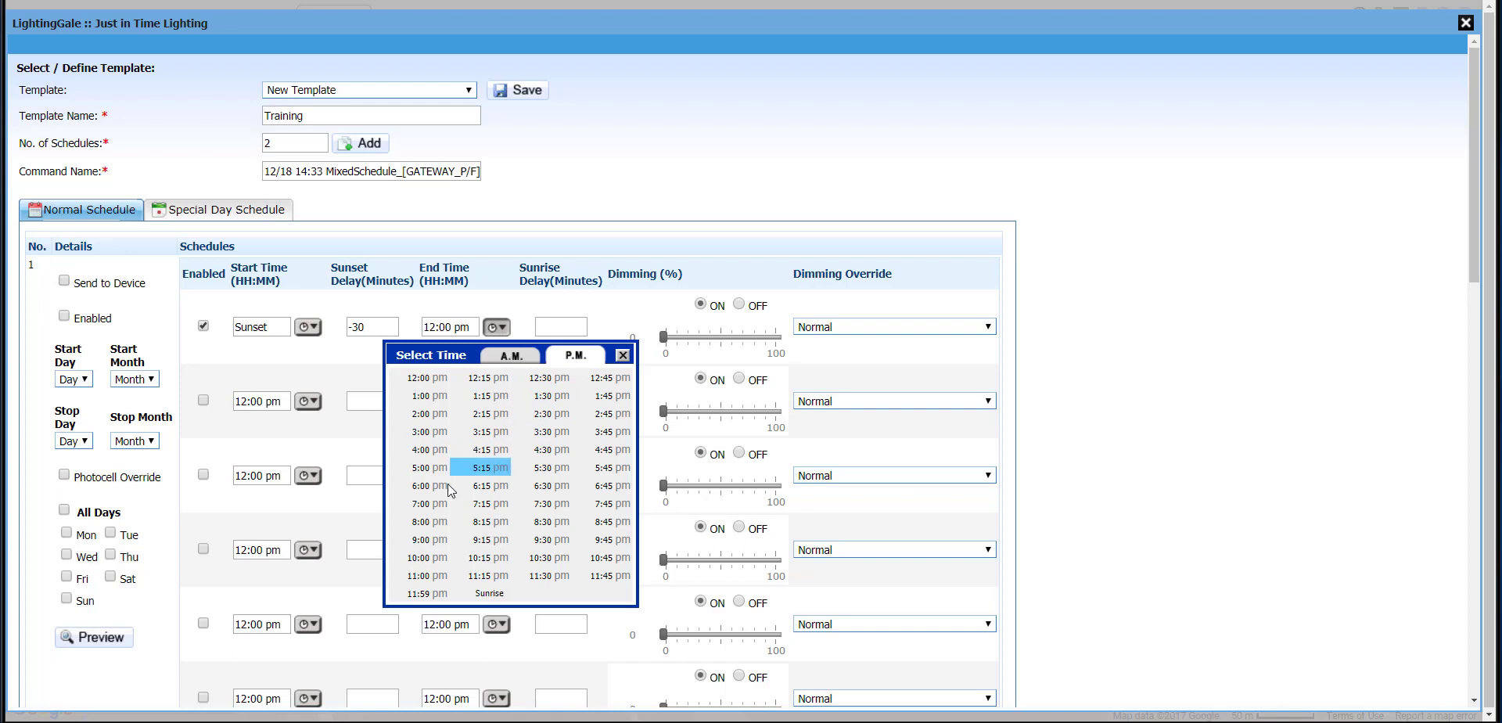
click(427, 557)
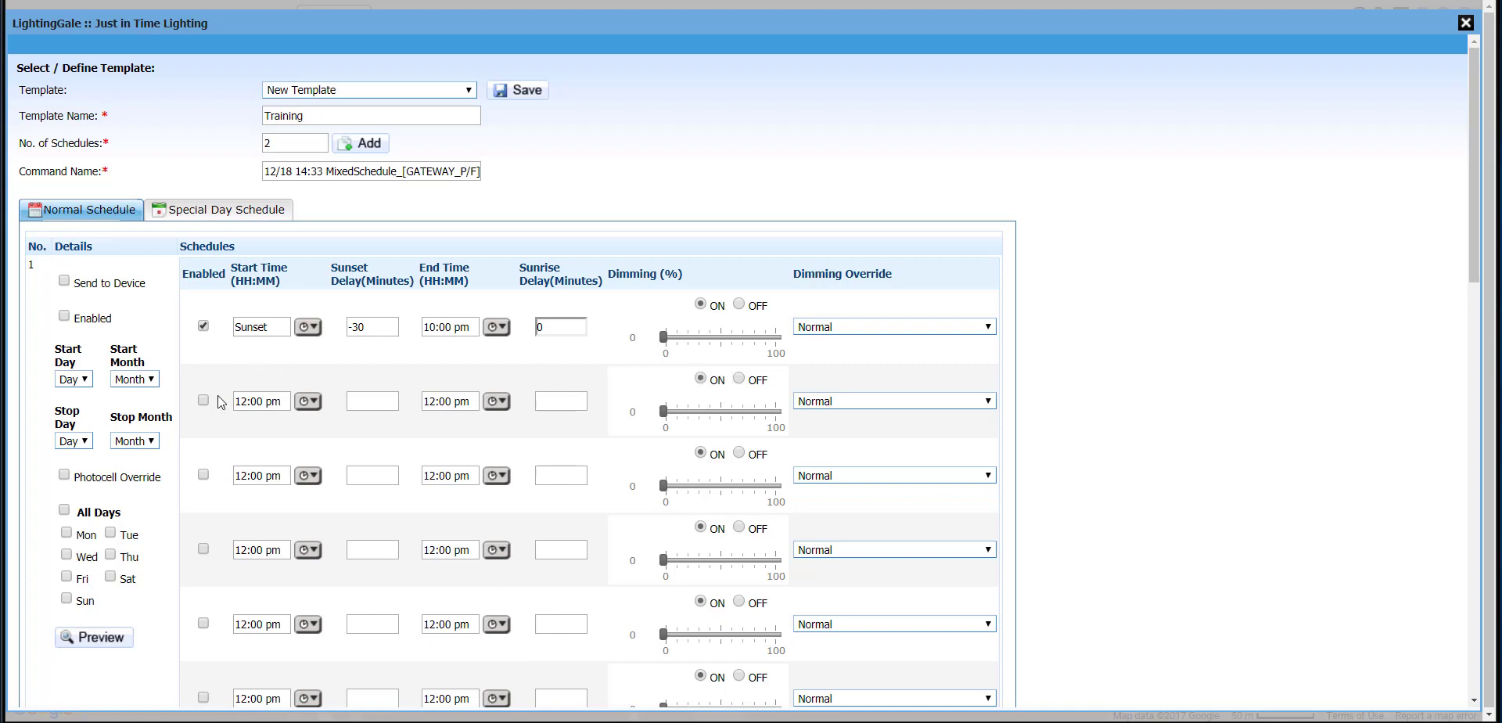
Enable schedule 1's second interval from 10:00 pm to 4:00 am with dimming at 65%
click(307, 401)
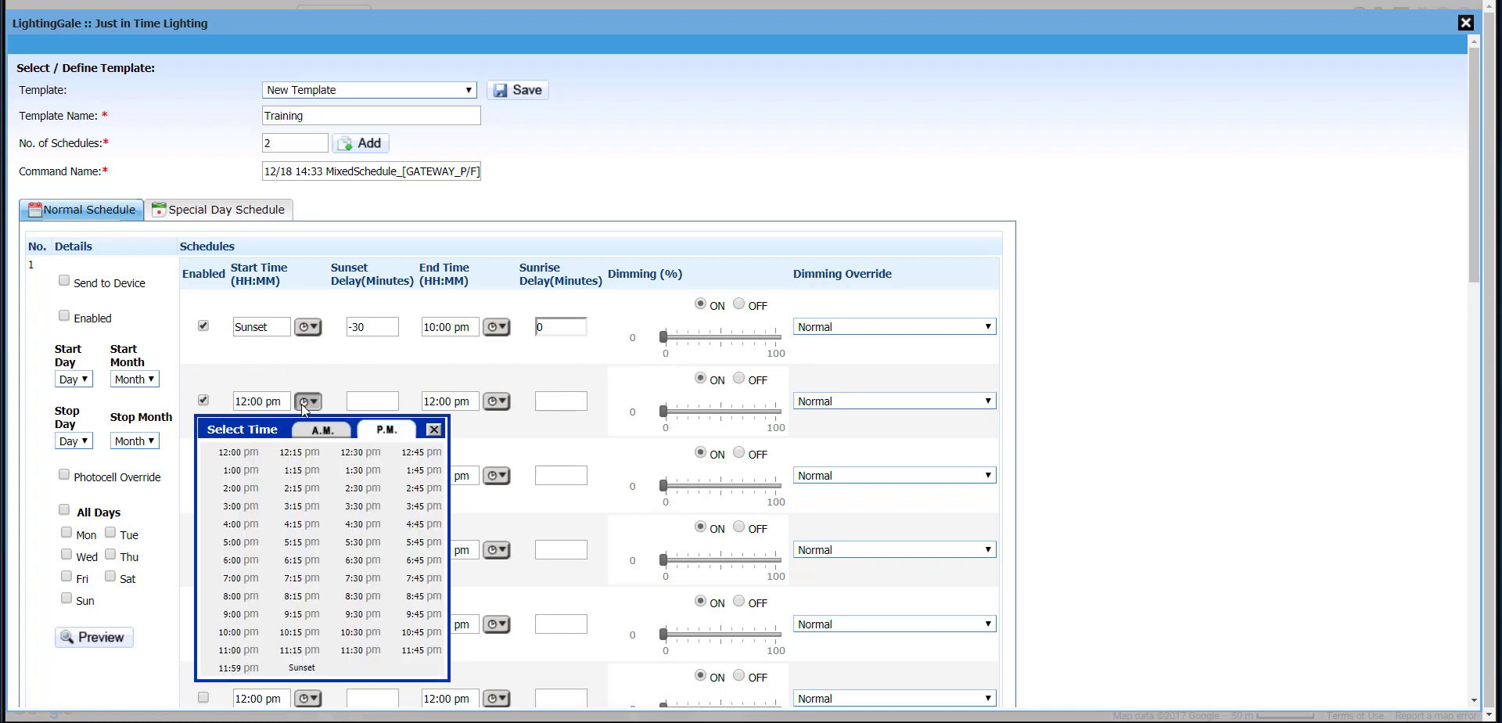
click(234, 632)
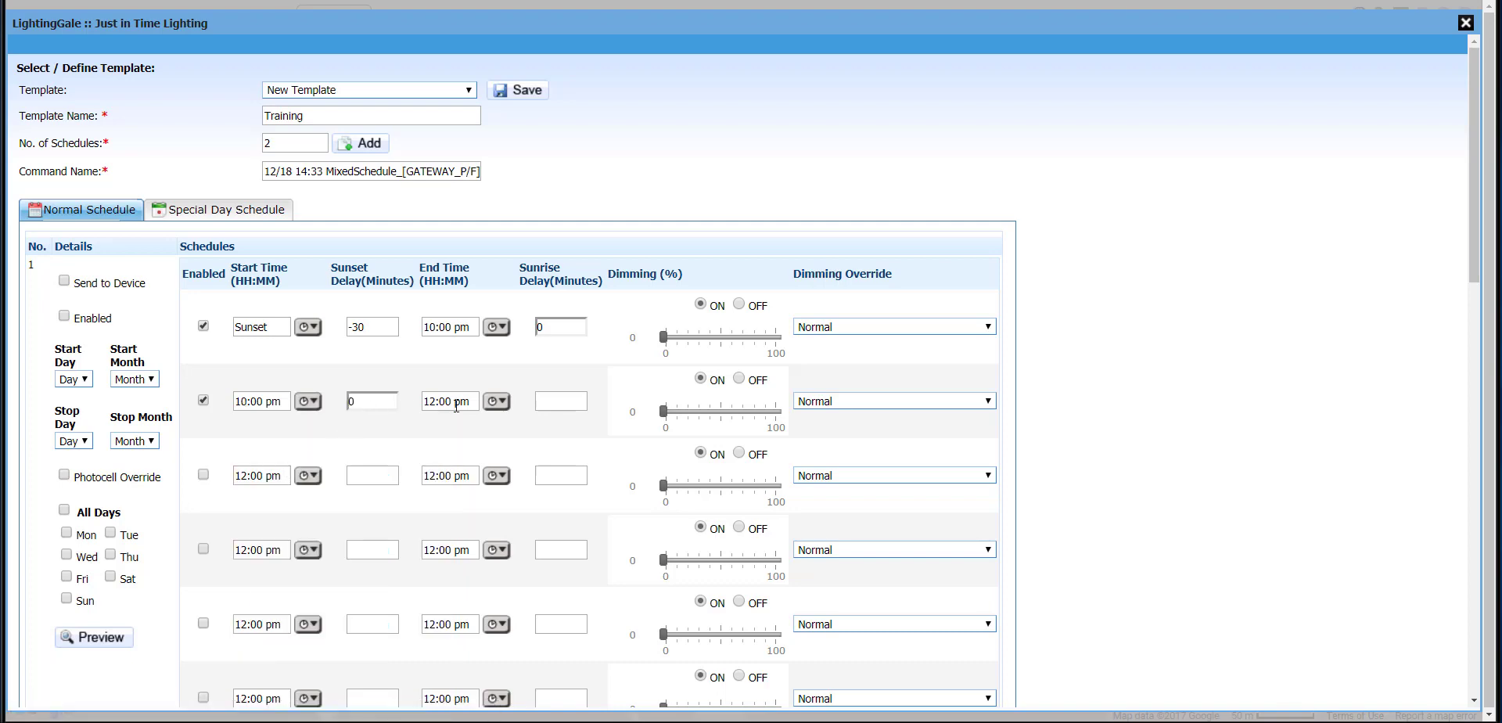
click(495, 400)
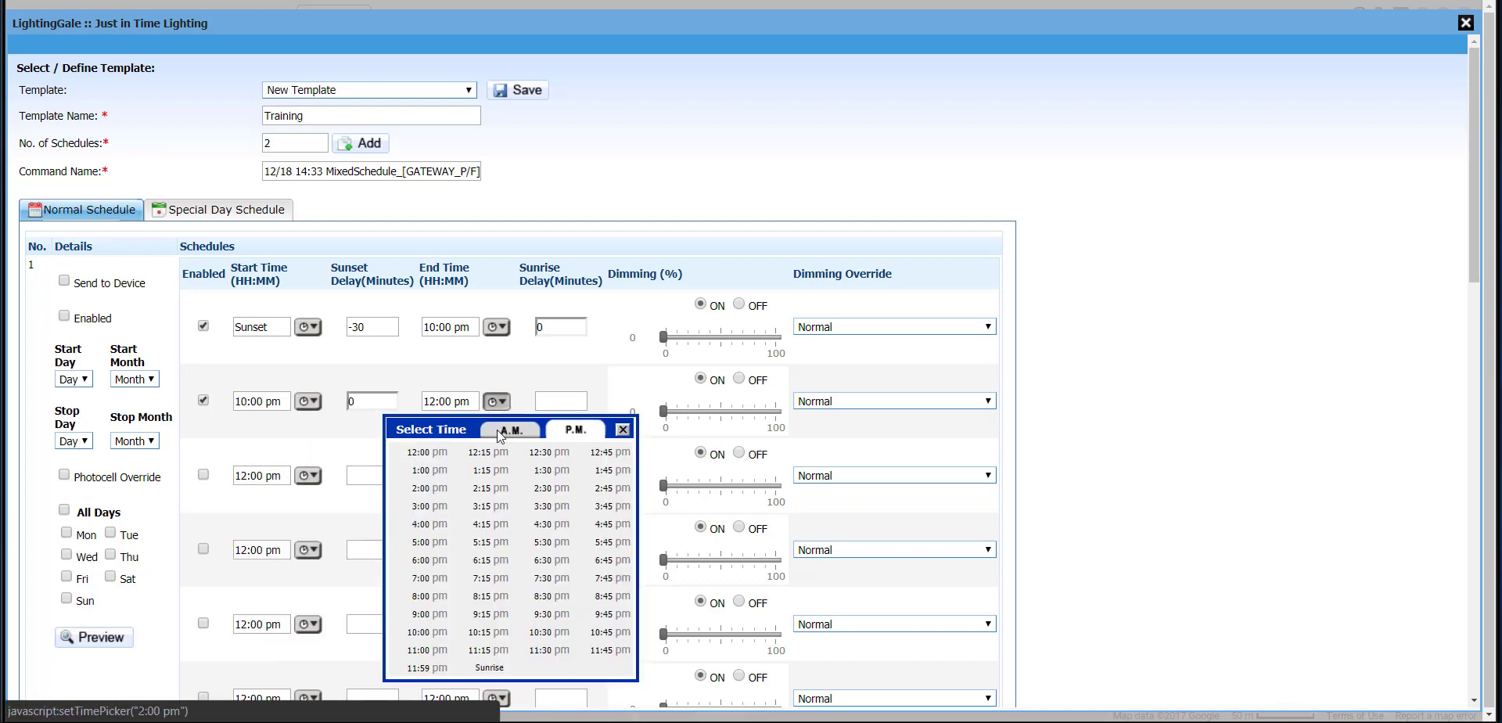
click(427, 524)
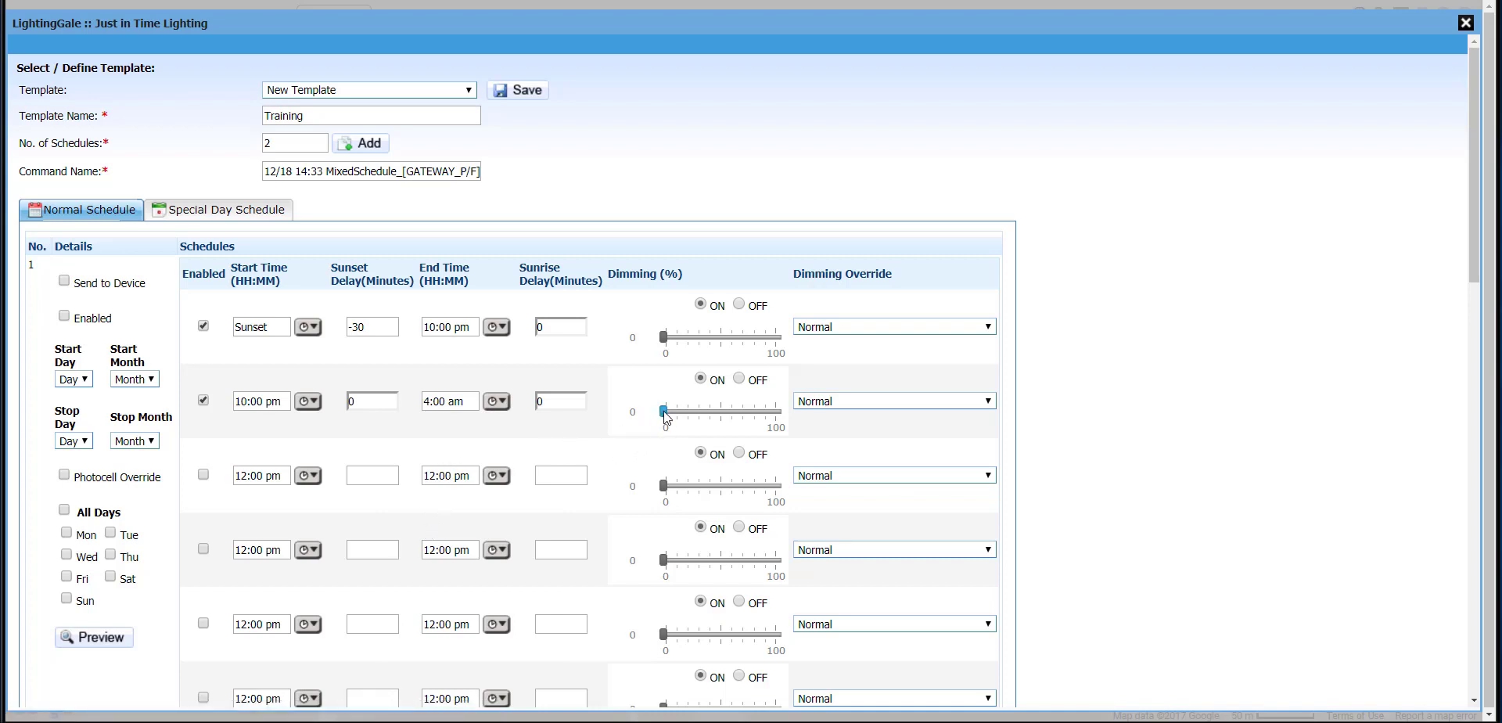
drag(663, 412, 735, 413)
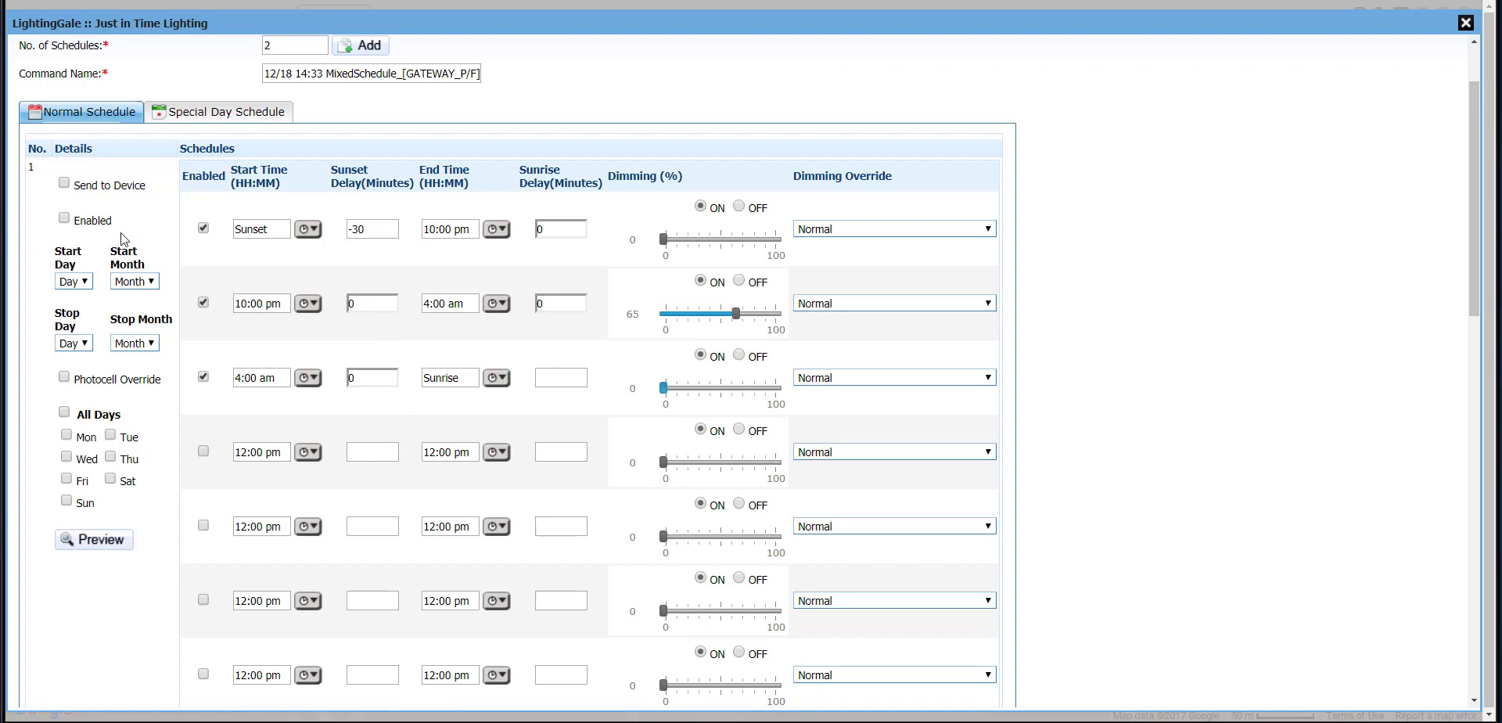
Mark schedule 1 to be sent to the device and set its date range from 1 Jan to 31 Dec
click(64, 184)
click(83, 281)
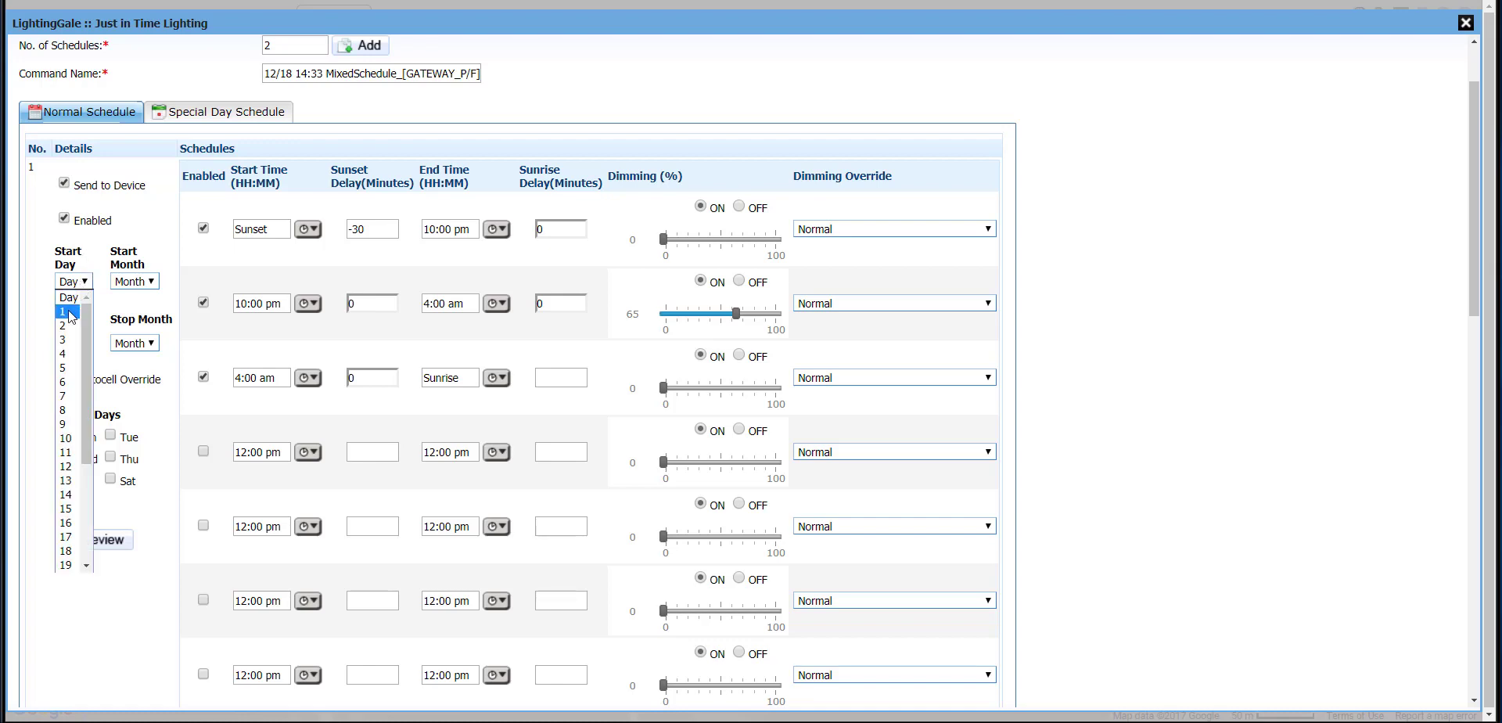
click(78, 311)
click(139, 283)
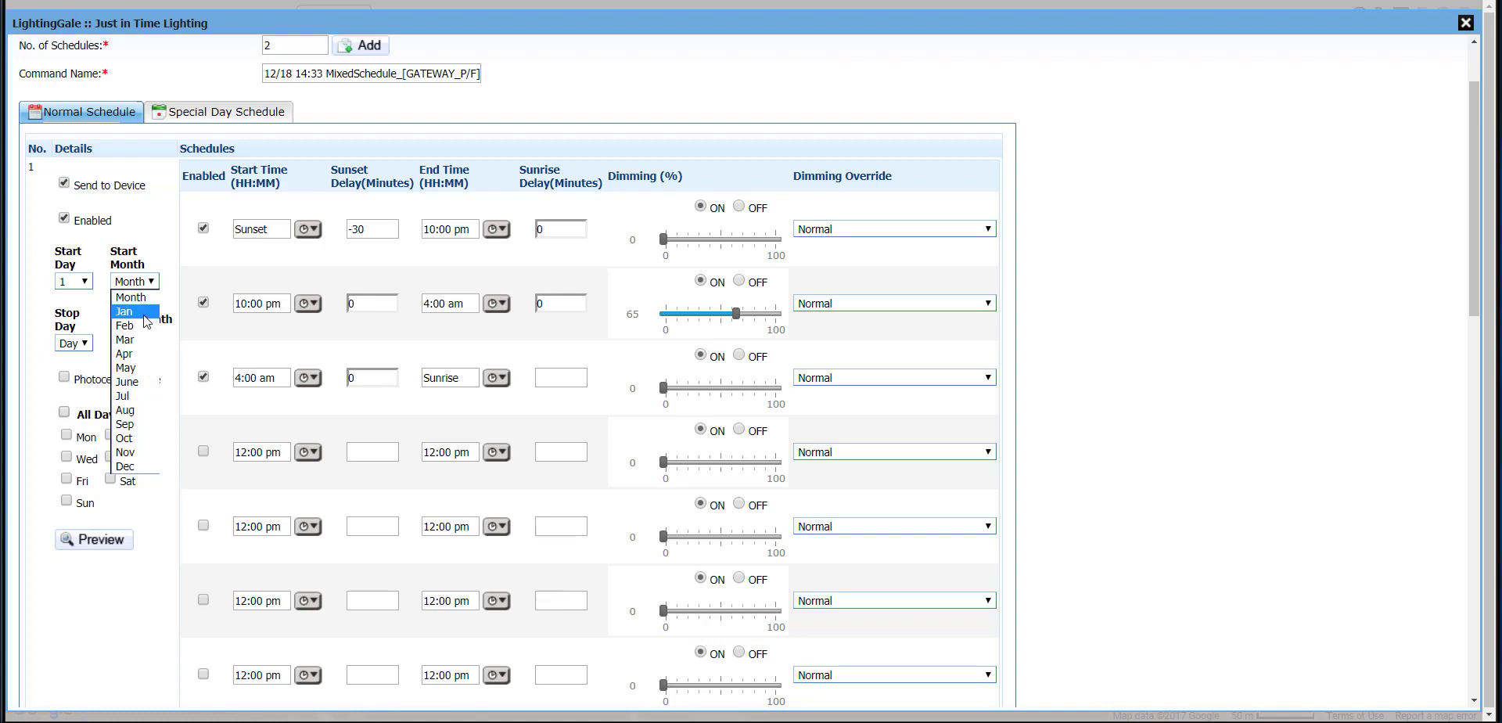
click(144, 314)
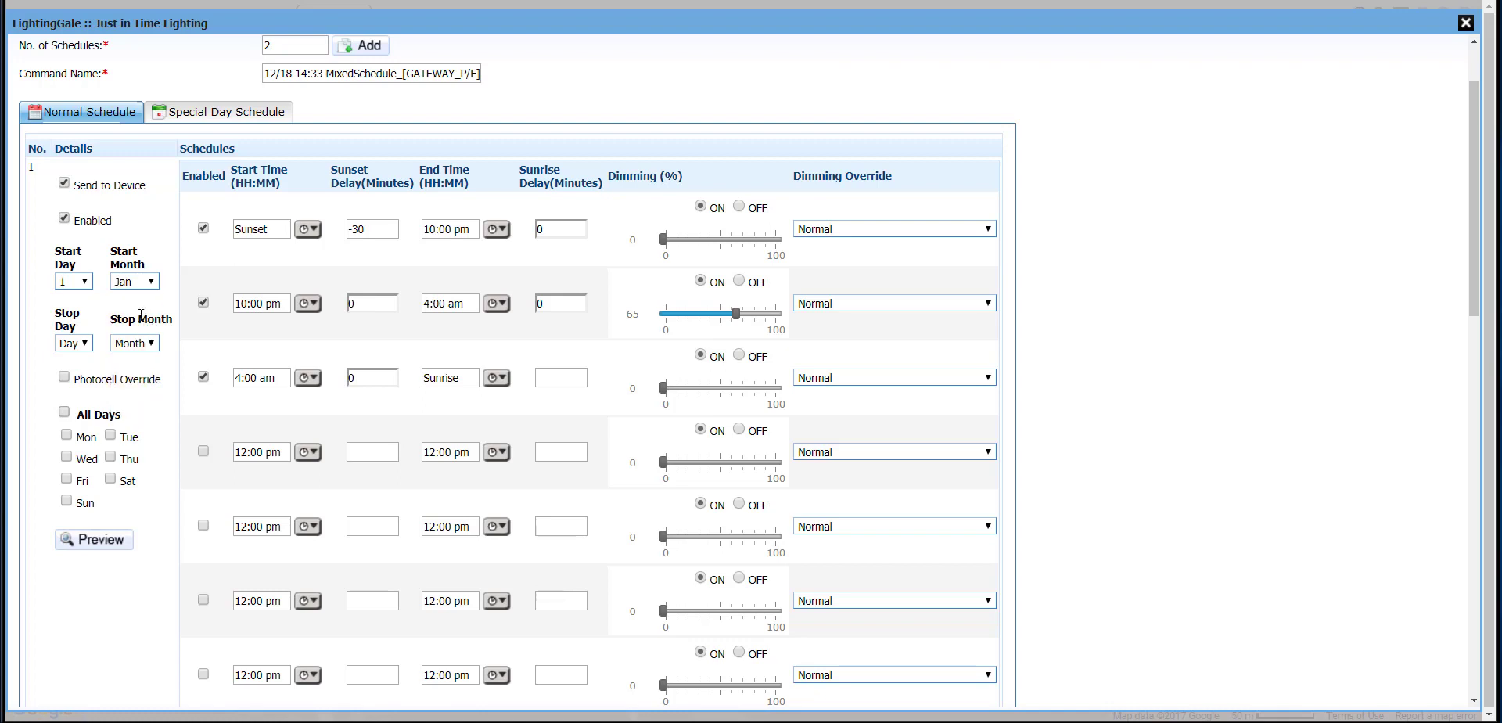
click(78, 344)
scroll(68, 547, down, 4)
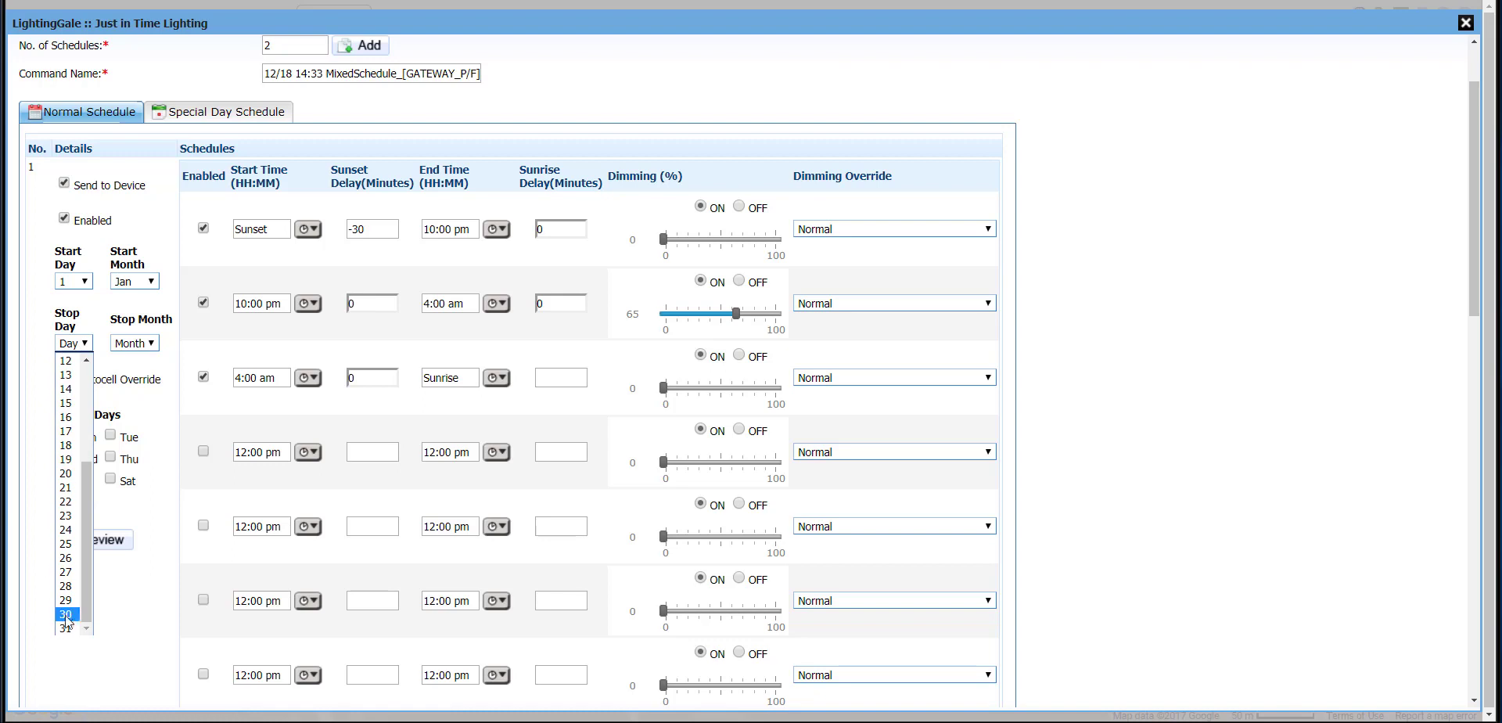
click(67, 630)
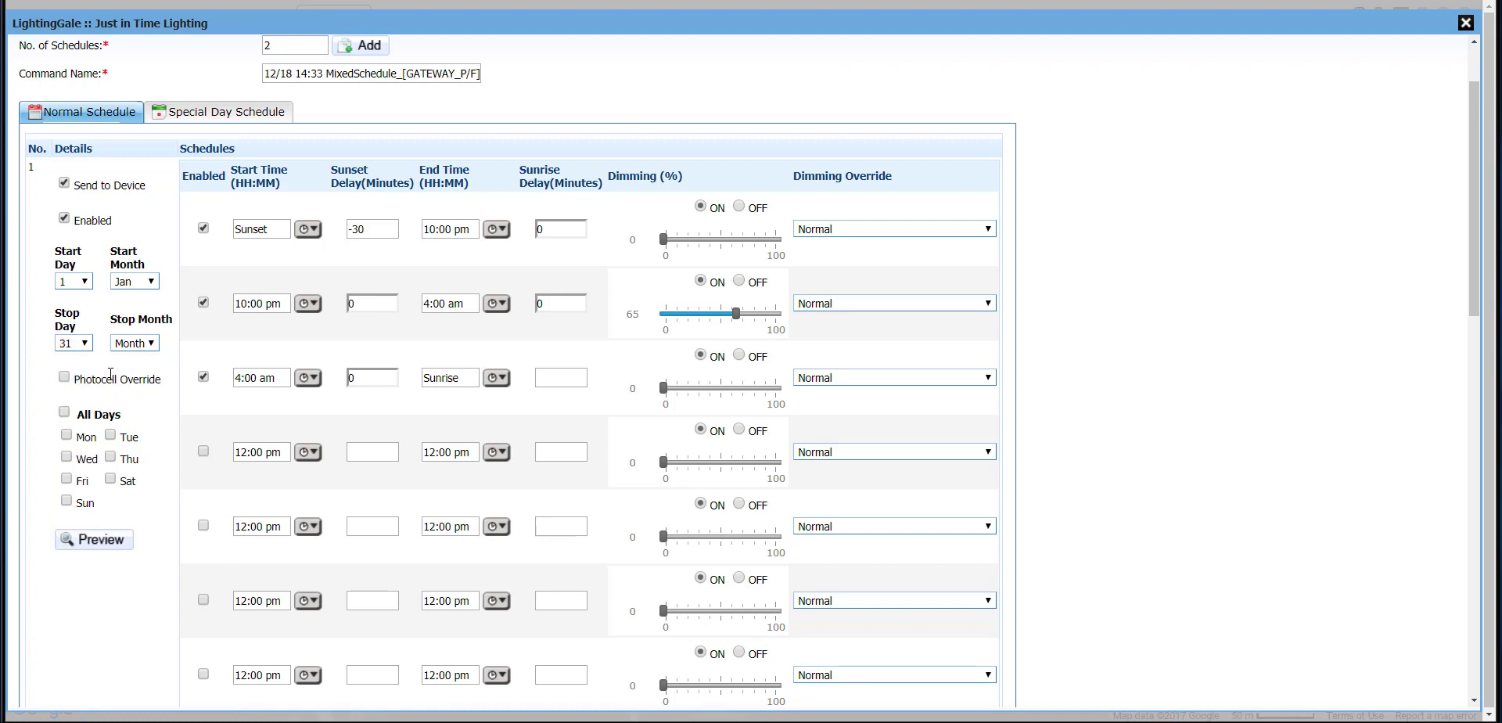
click(138, 344)
click(125, 529)
Apply schedule 1 to the weekdays Monday through Friday
click(67, 436)
click(67, 457)
click(110, 435)
click(111, 456)
click(66, 479)
Enable schedule 2's first interval from Sunset with a -45 minute sunset delay to 10:00 pm
scroll(62, 469, down, 10)
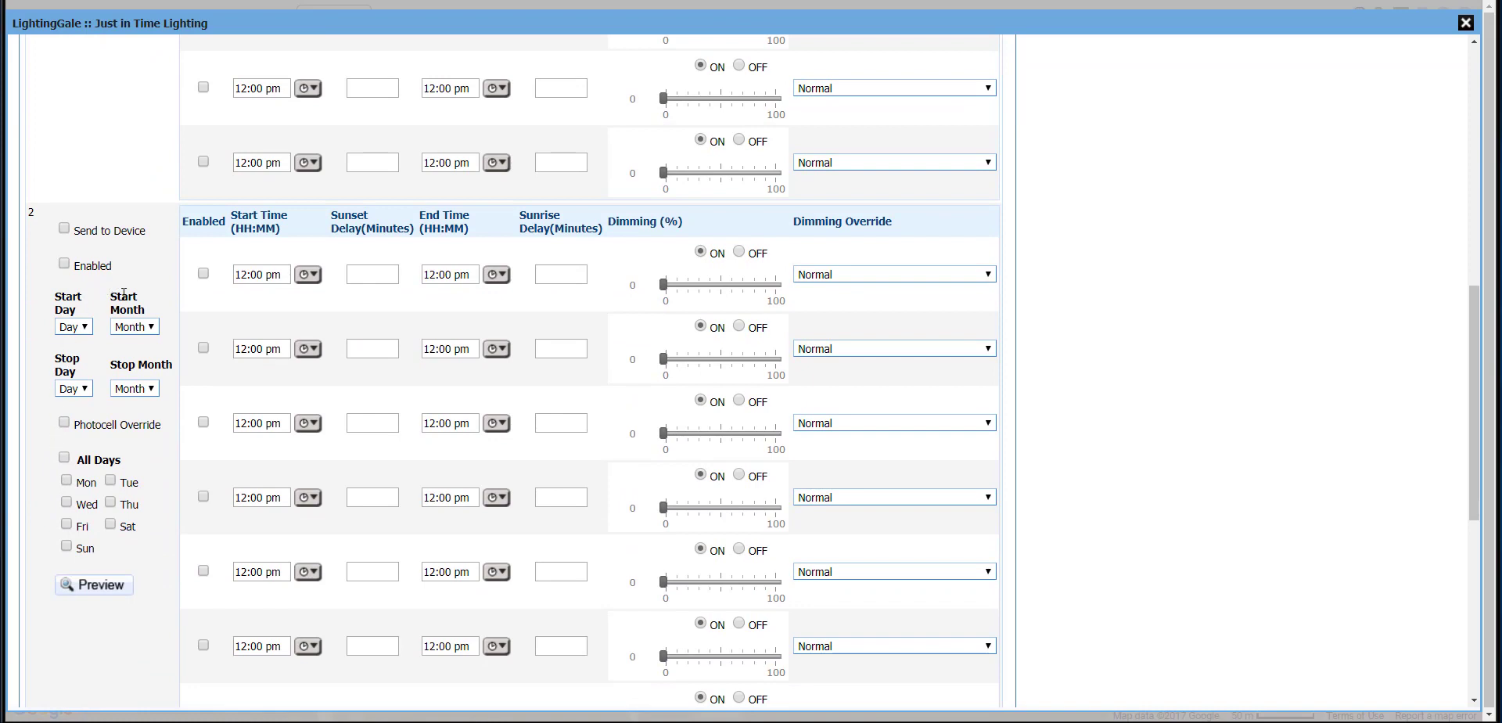
scroll(134, 274, down, 1)
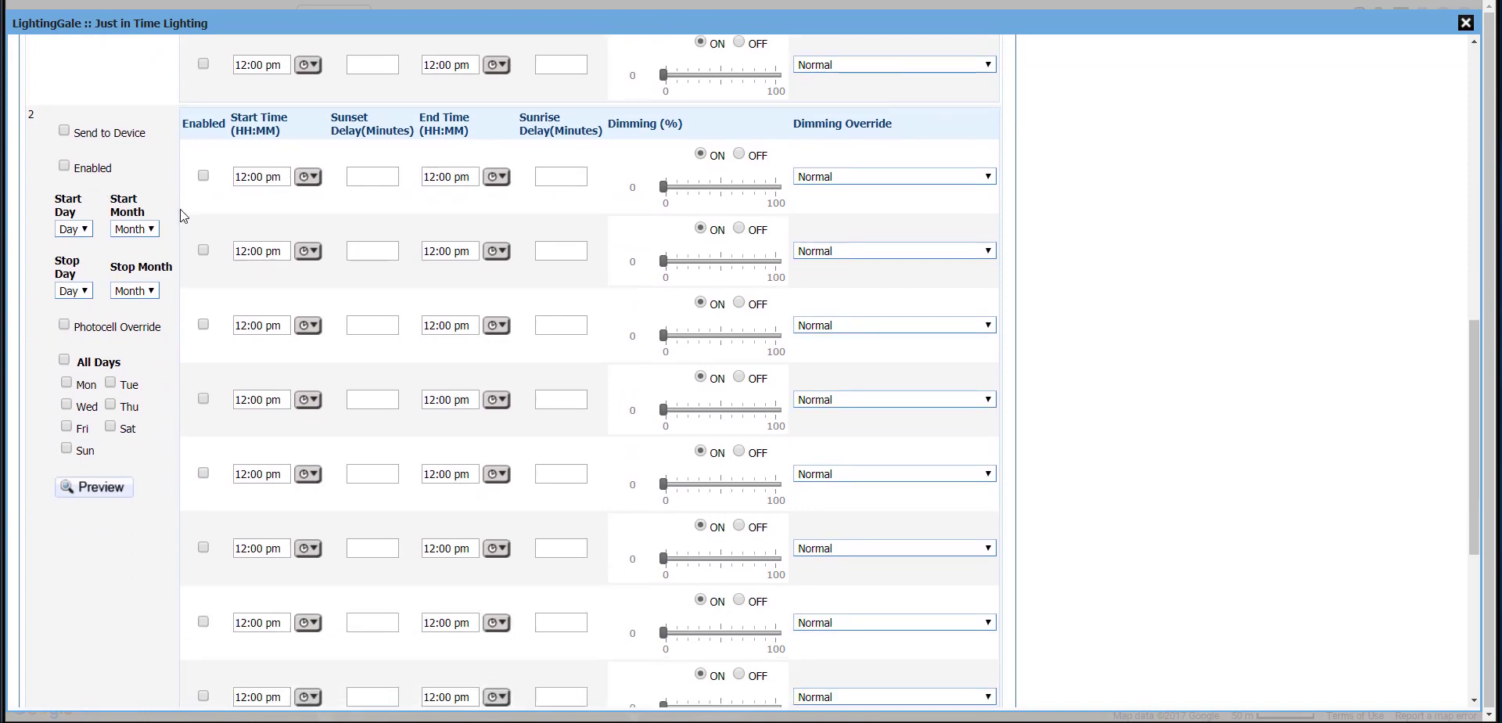
click(203, 176)
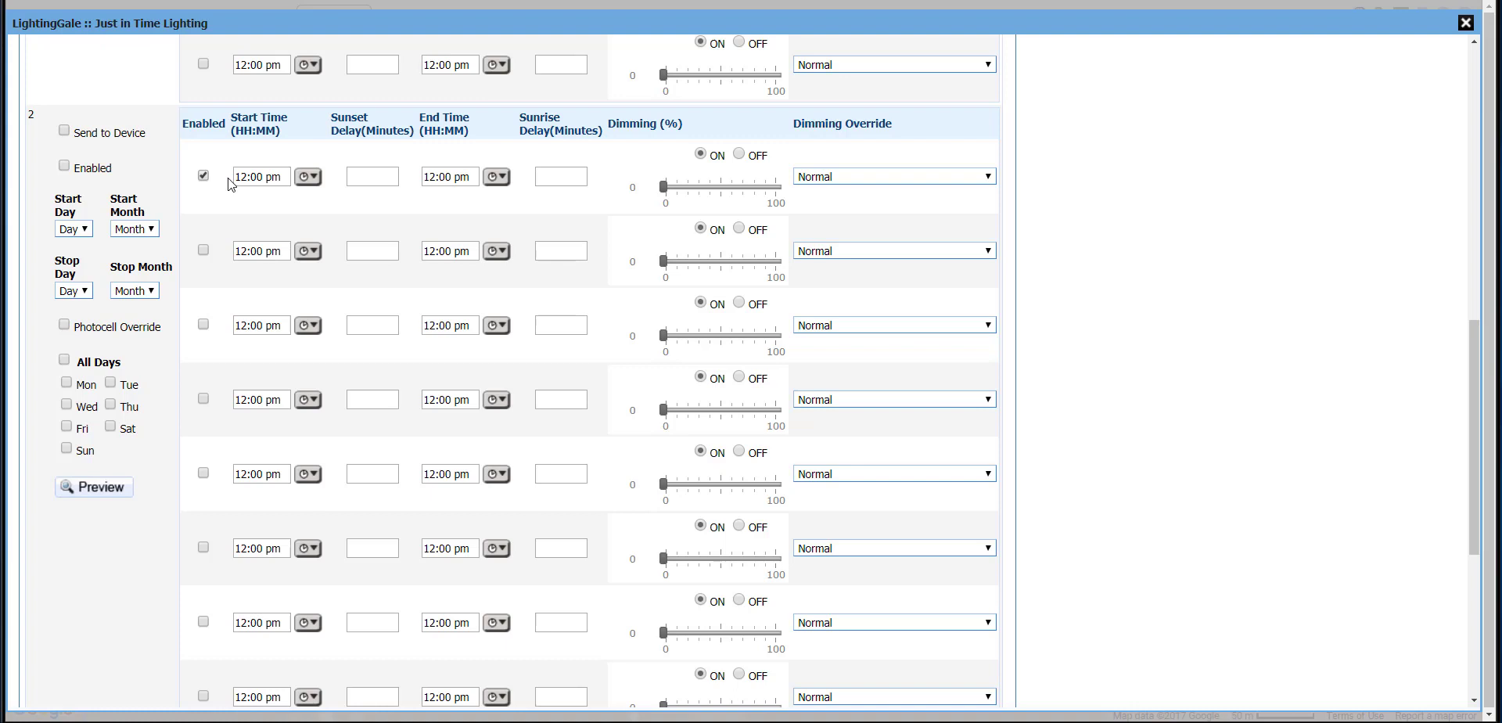
click(305, 177)
click(302, 442)
text(-45)
click(498, 177)
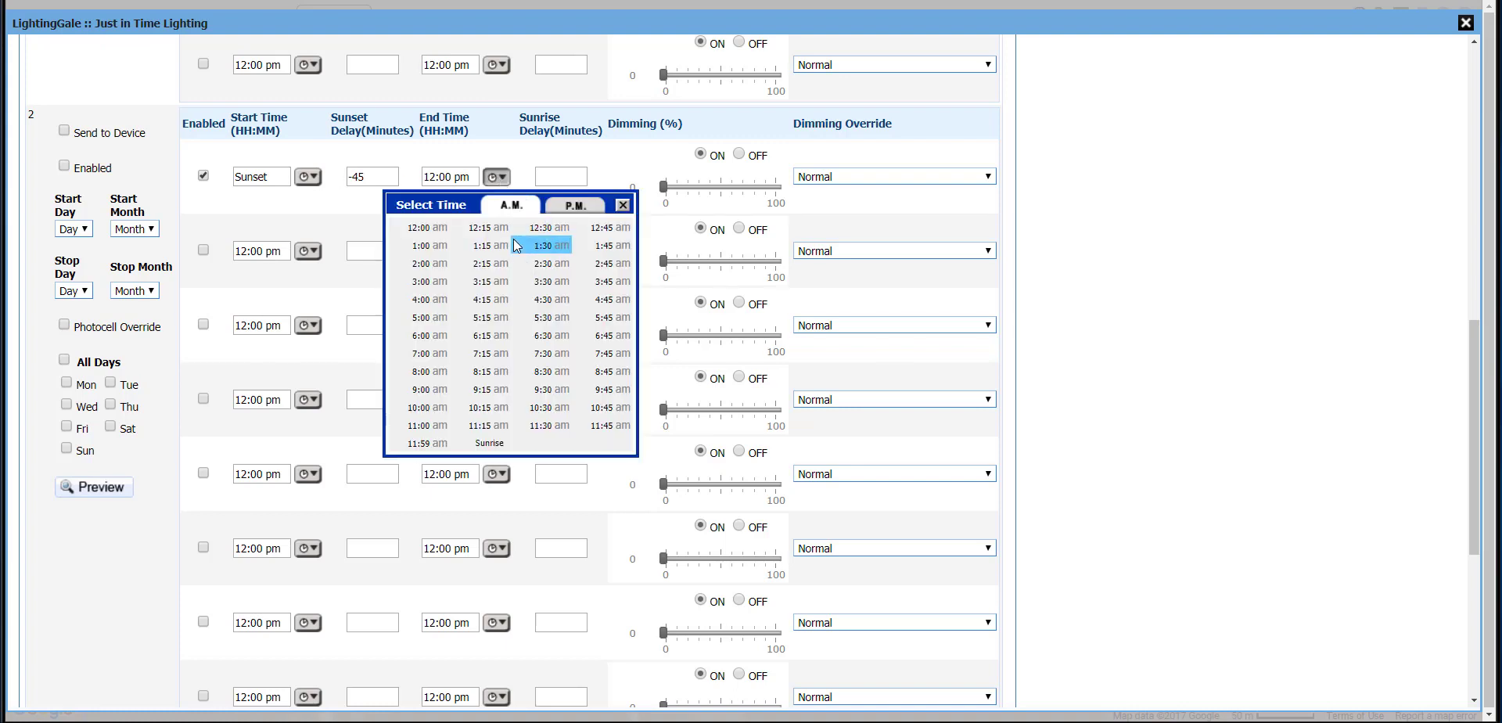
click(591, 203)
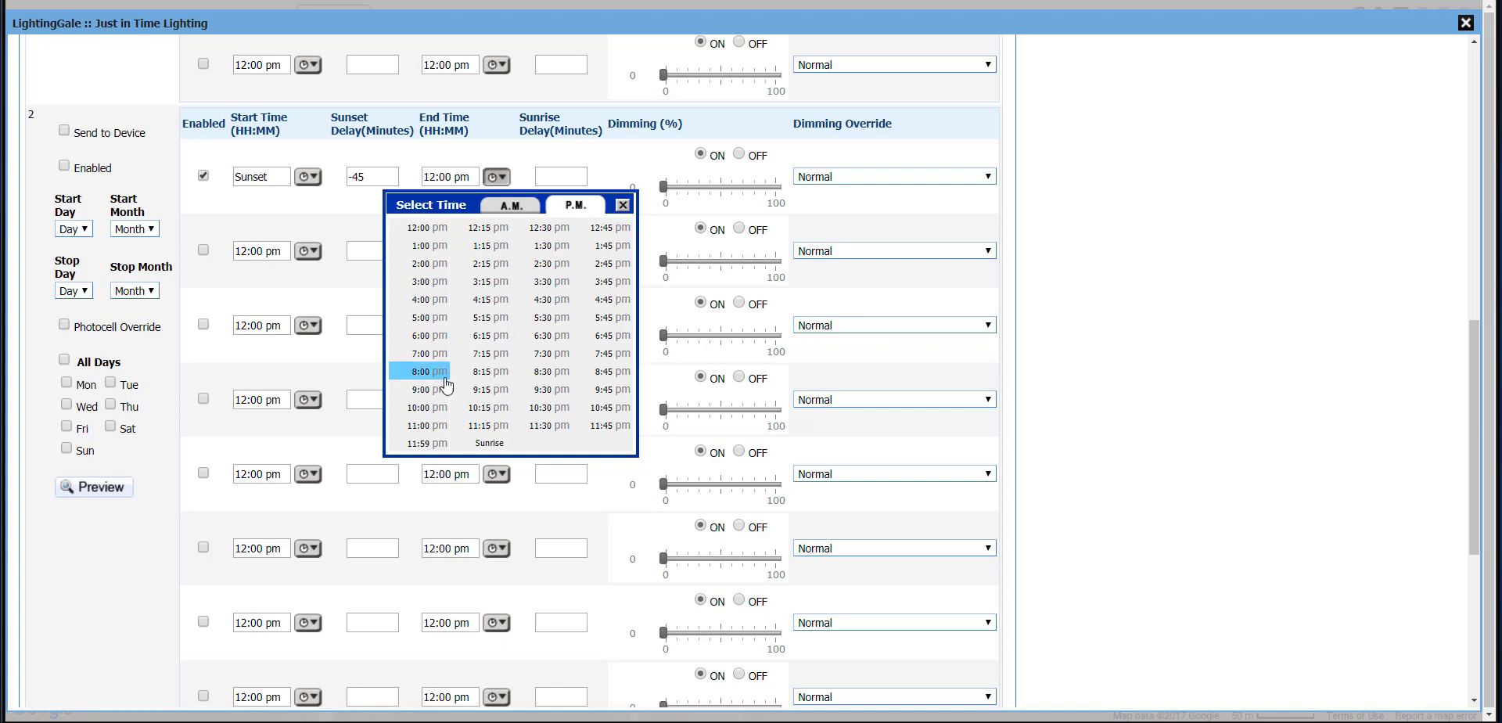
click(438, 407)
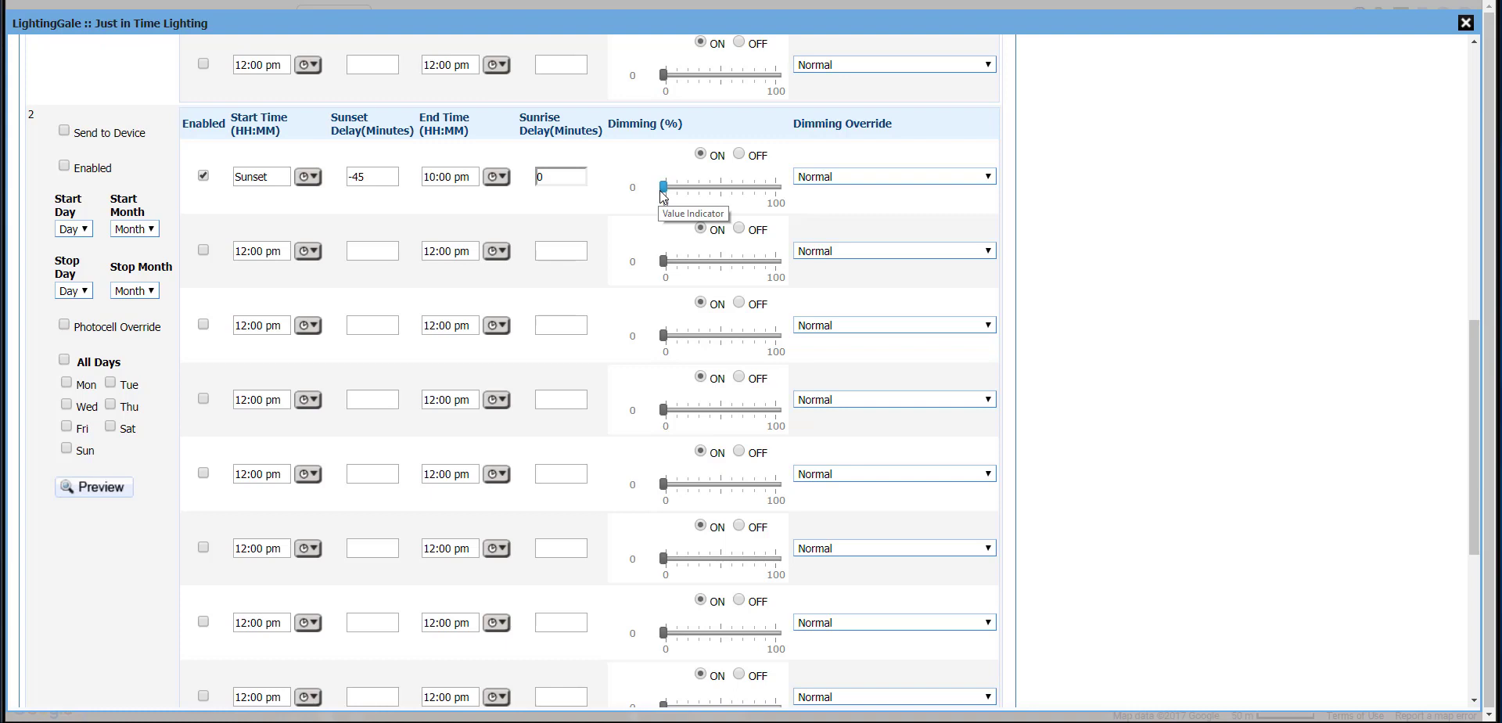
Enable schedule 2's second interval from 10:00 pm to 4:00 am with dimming at 50%
click(203, 250)
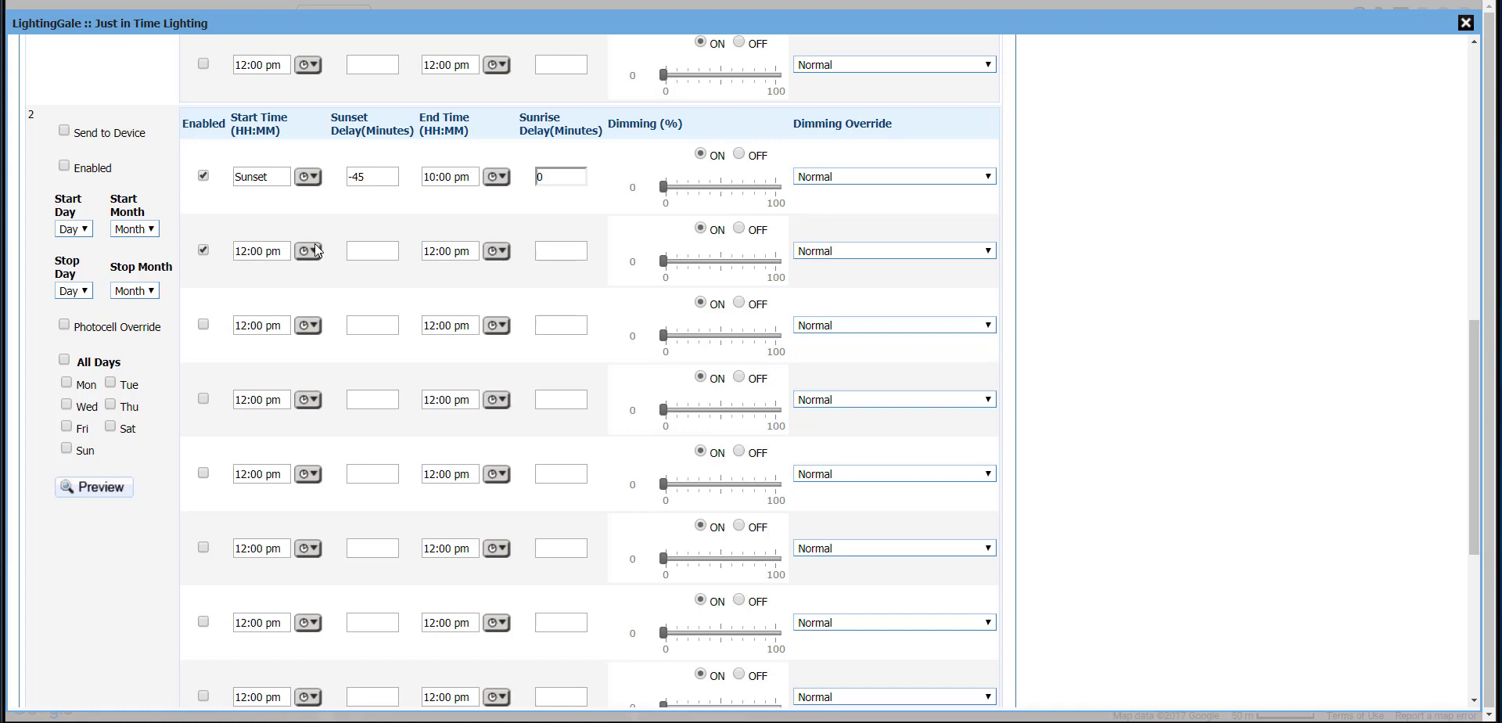
click(316, 245)
click(239, 481)
click(496, 251)
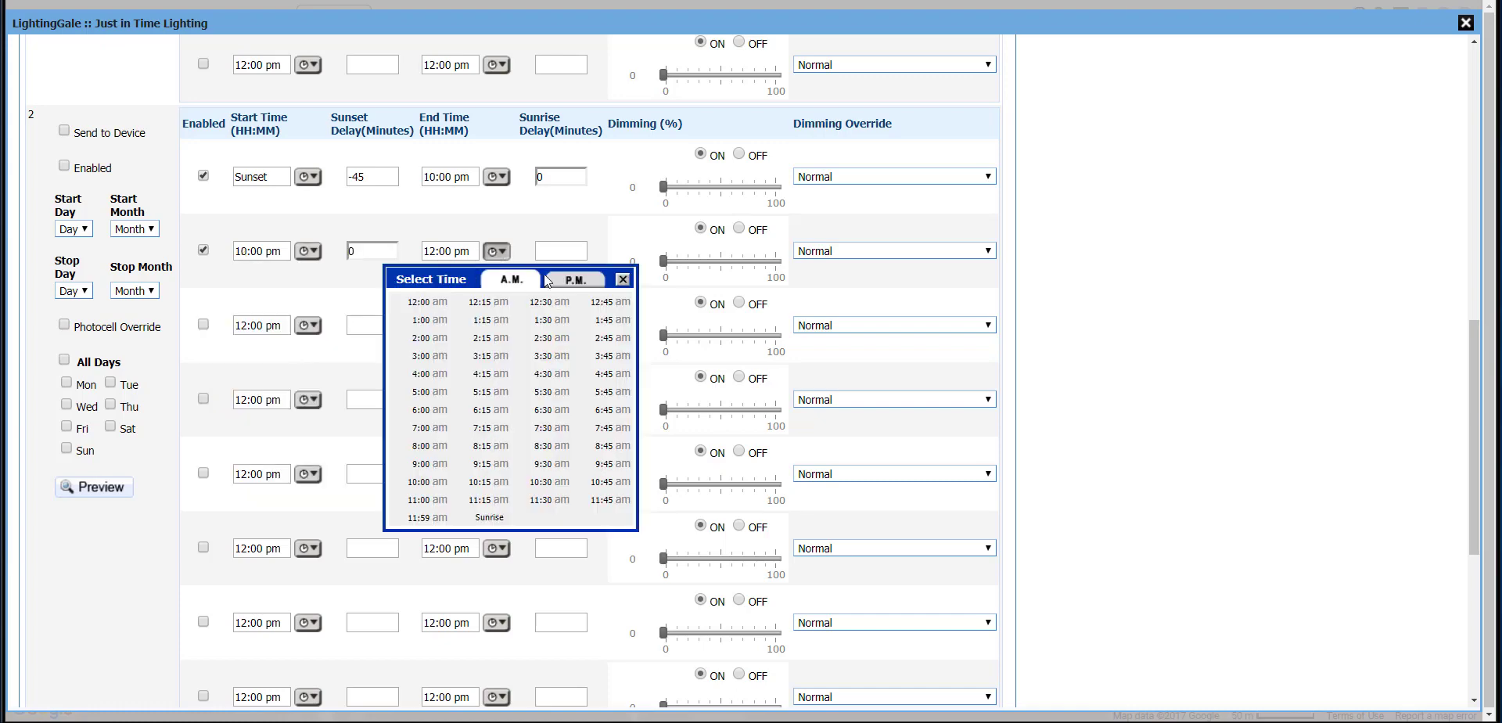
click(429, 373)
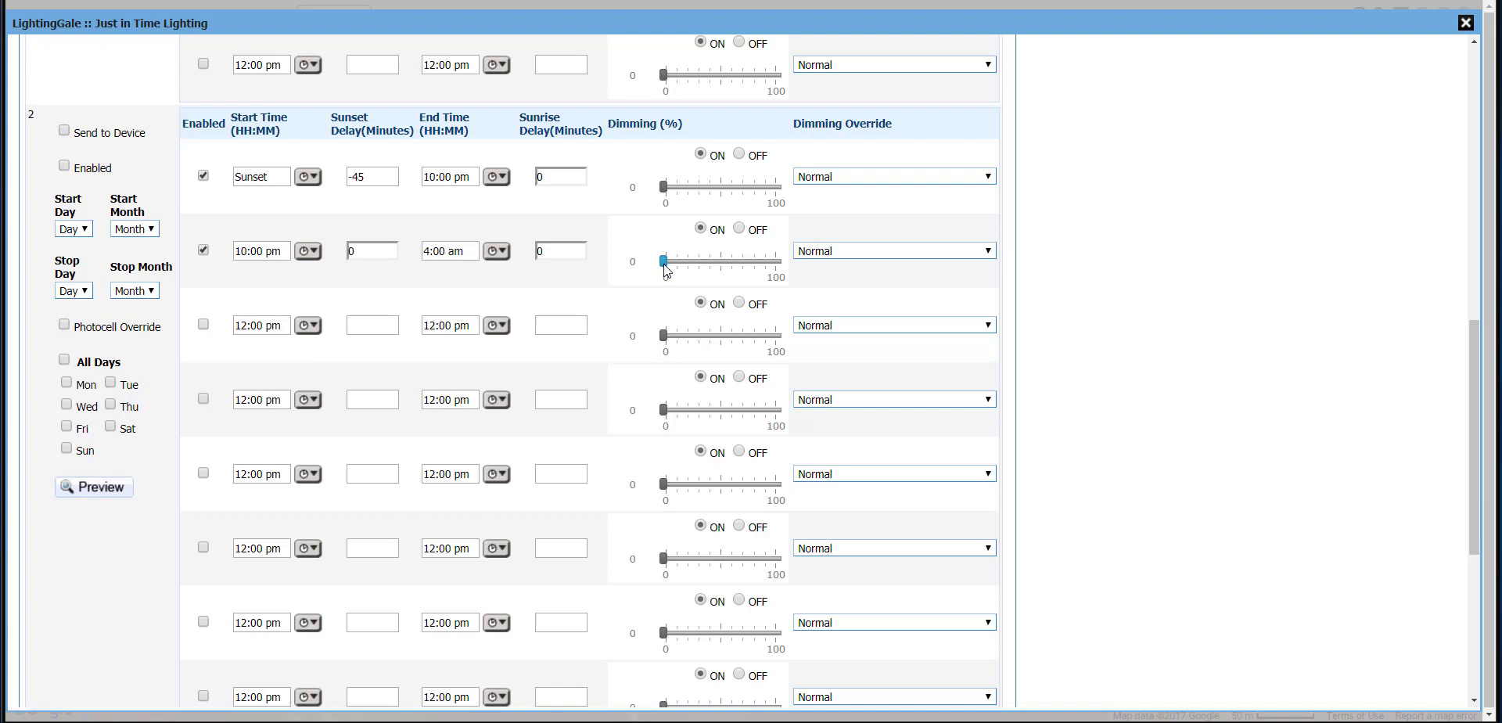
drag(663, 263, 722, 266)
Enable schedule 2's third interval from 4:00 am to Sunrise
click(203, 324)
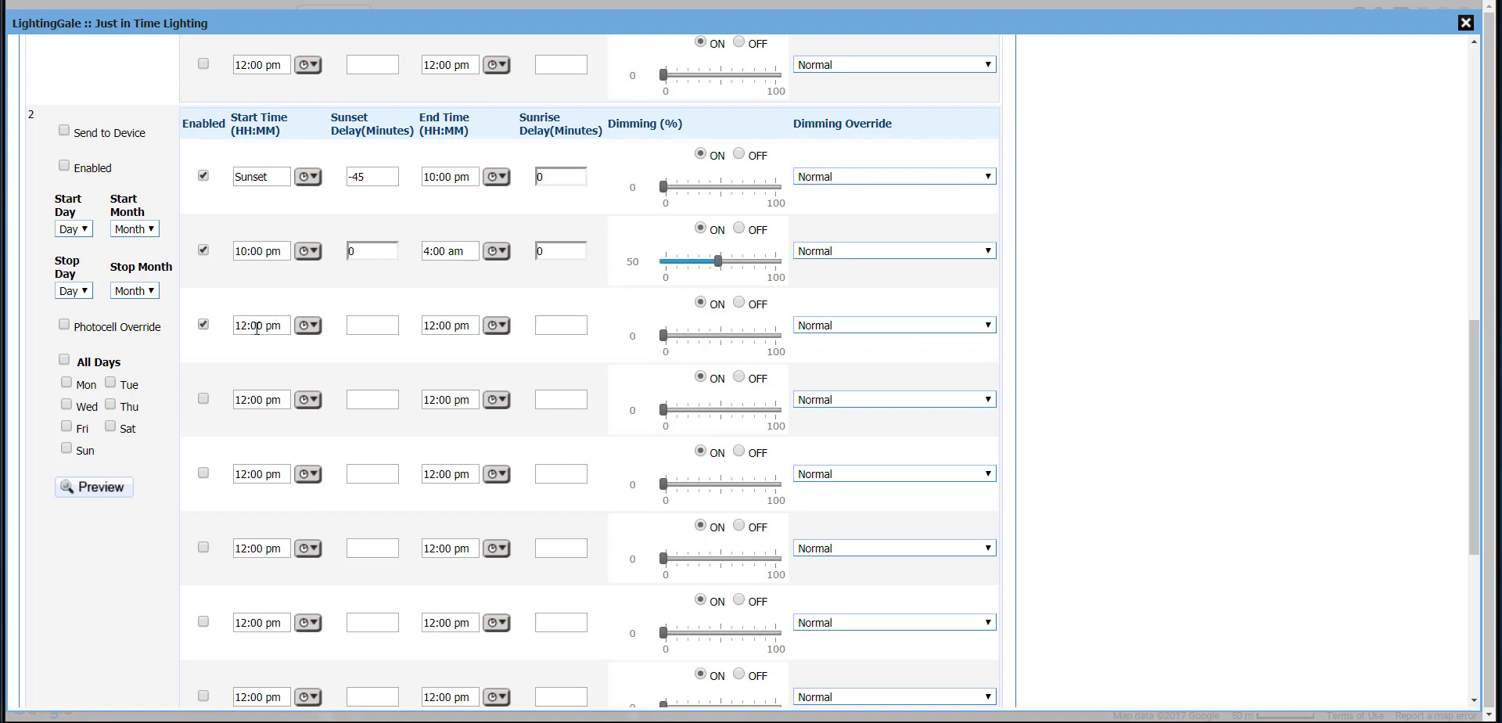
click(307, 326)
click(251, 450)
click(496, 326)
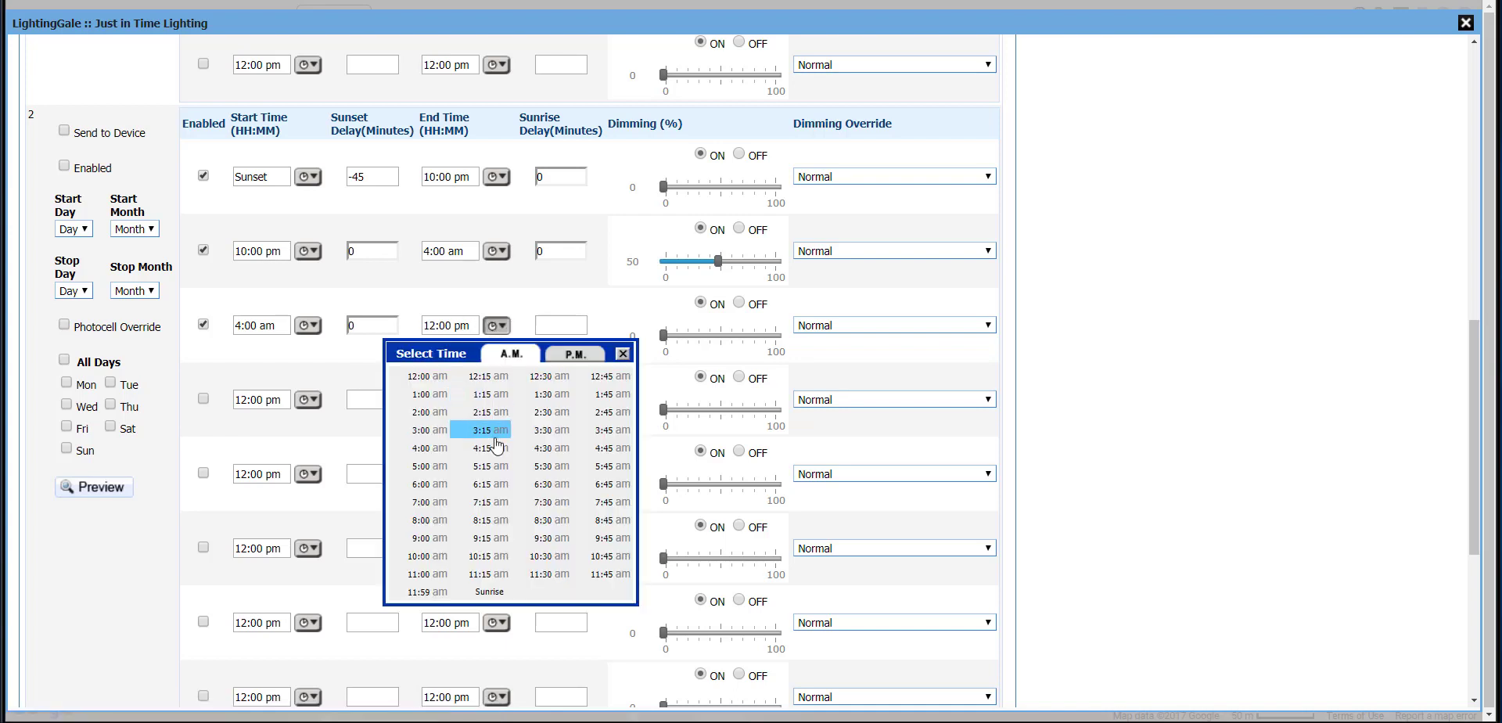
click(488, 593)
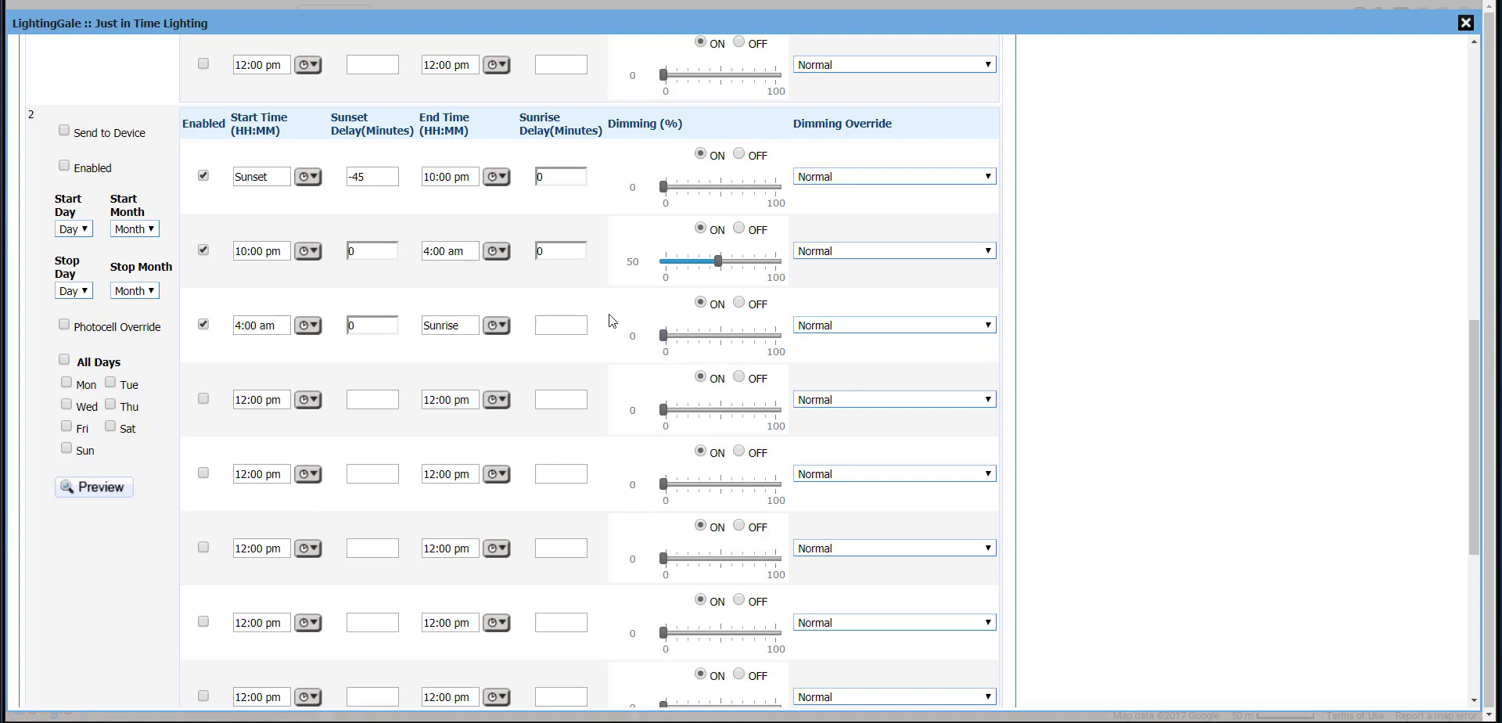
Mark schedule 2 to be sent to the device and set its date range from 1 Jan to 31 Dec
click(61, 131)
click(76, 229)
click(64, 259)
click(137, 229)
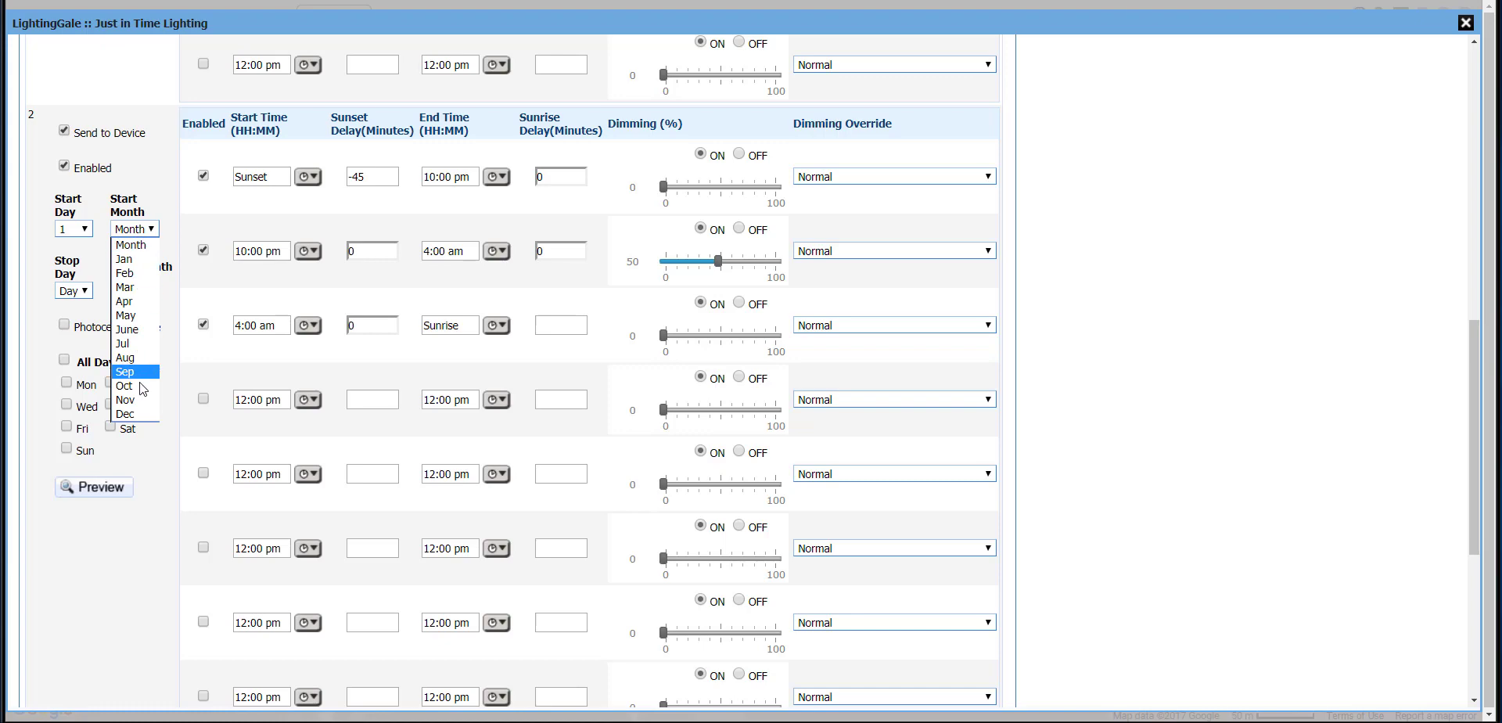
click(132, 258)
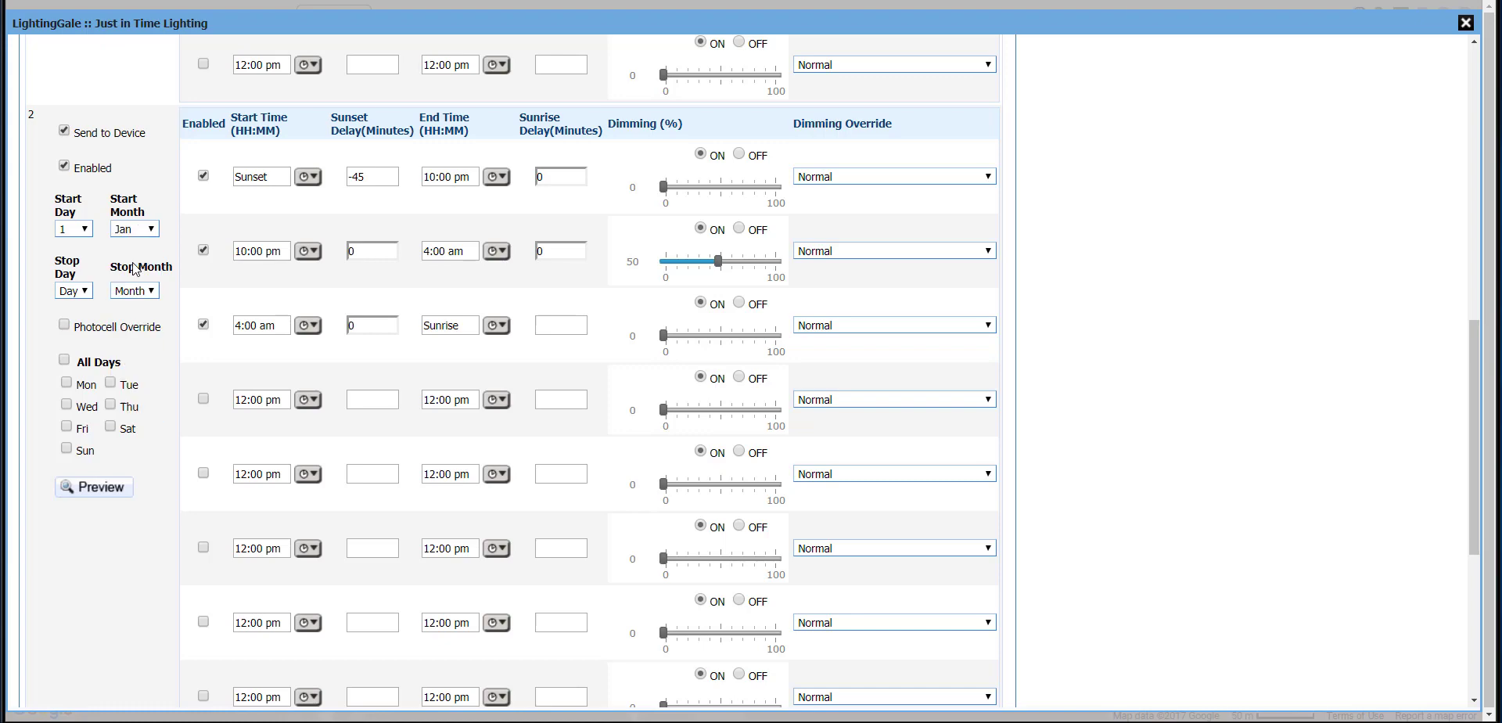
click(86, 291)
scroll(78, 462, down, 3)
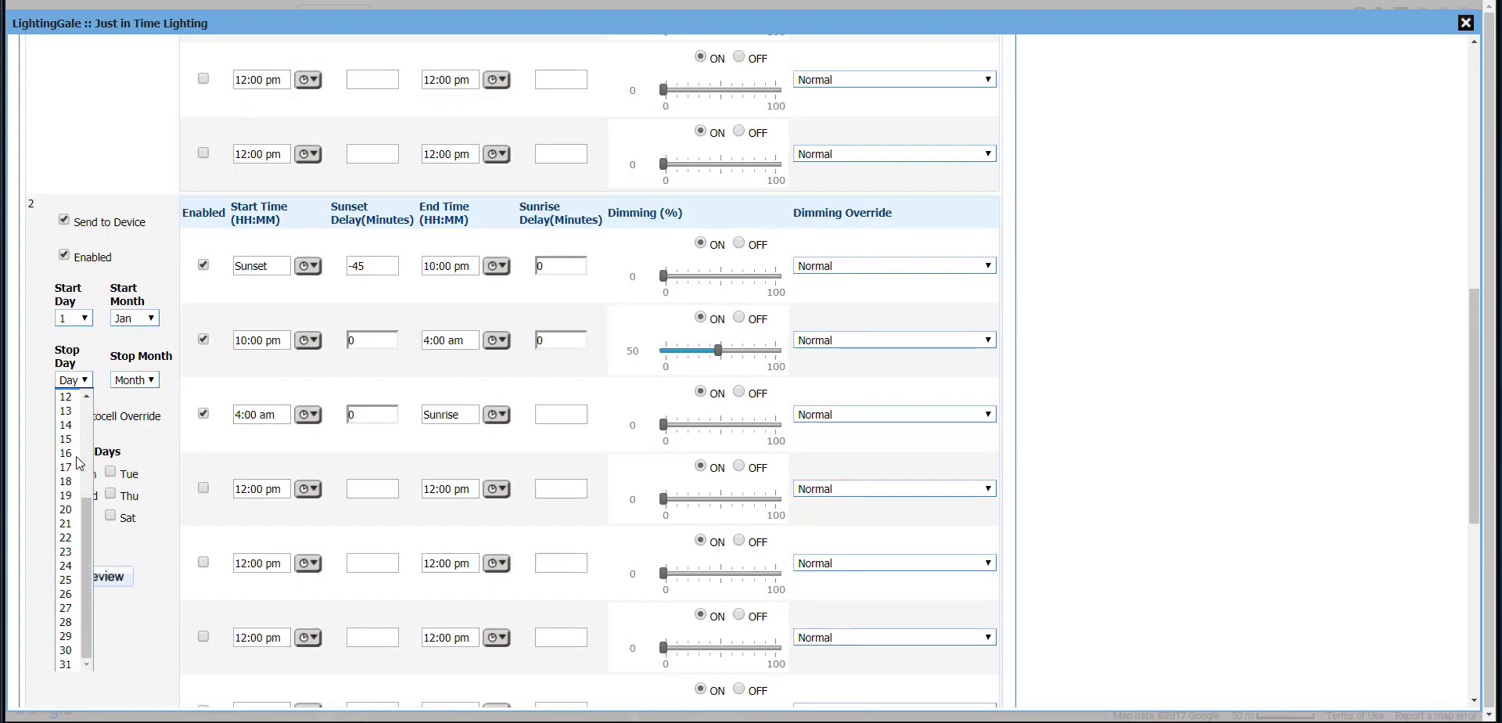
click(65, 665)
click(133, 380)
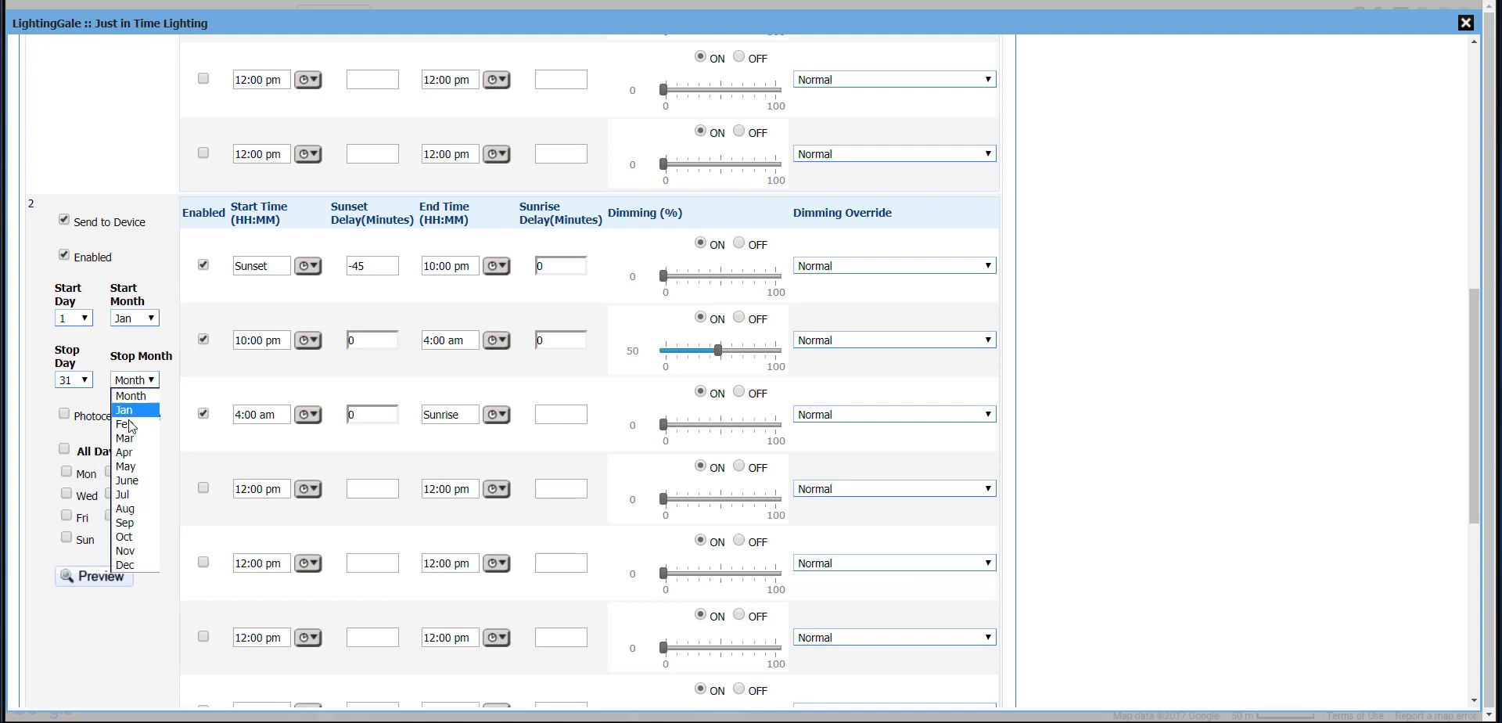
click(129, 571)
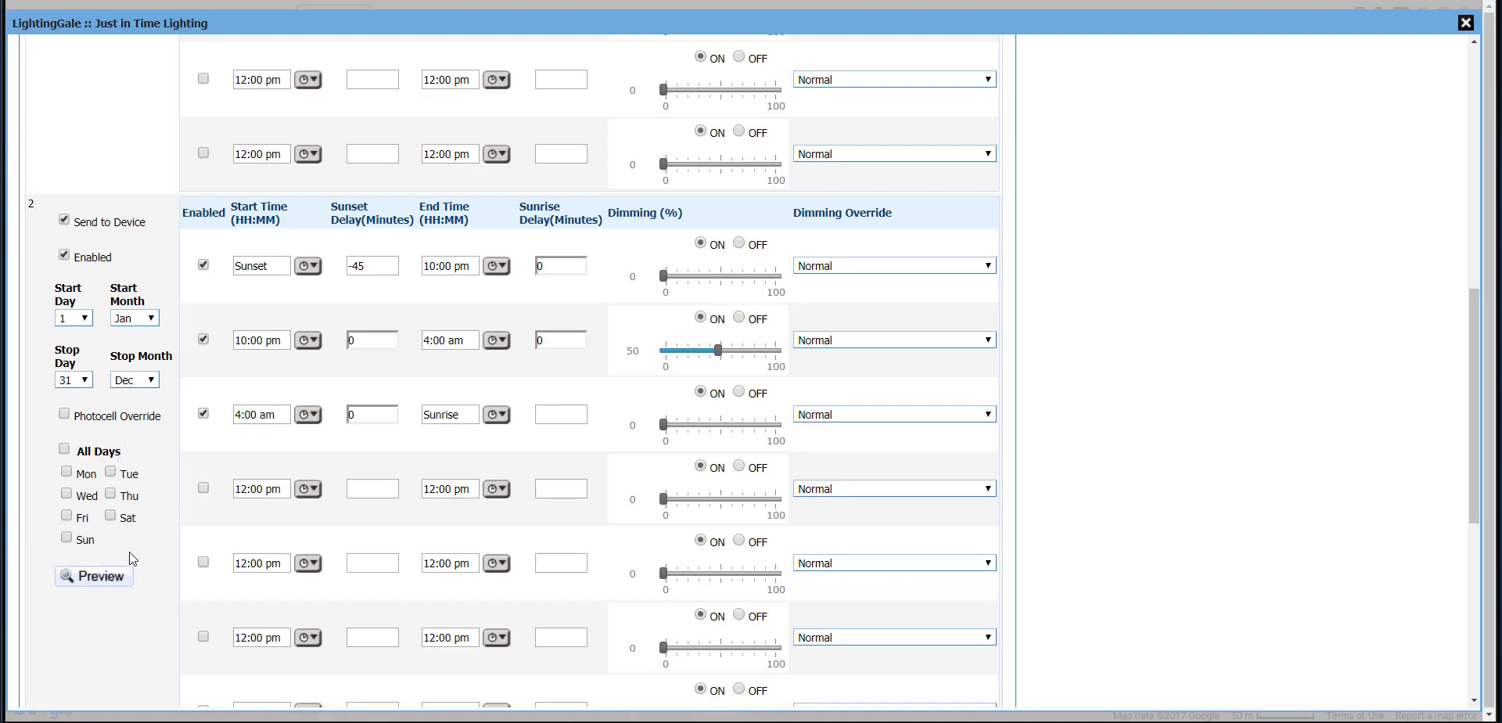
Apply schedule 2 to Saturday and Sunday, and bring up the SLC Details section
click(110, 517)
click(67, 539)
scroll(67, 542, down, 6)
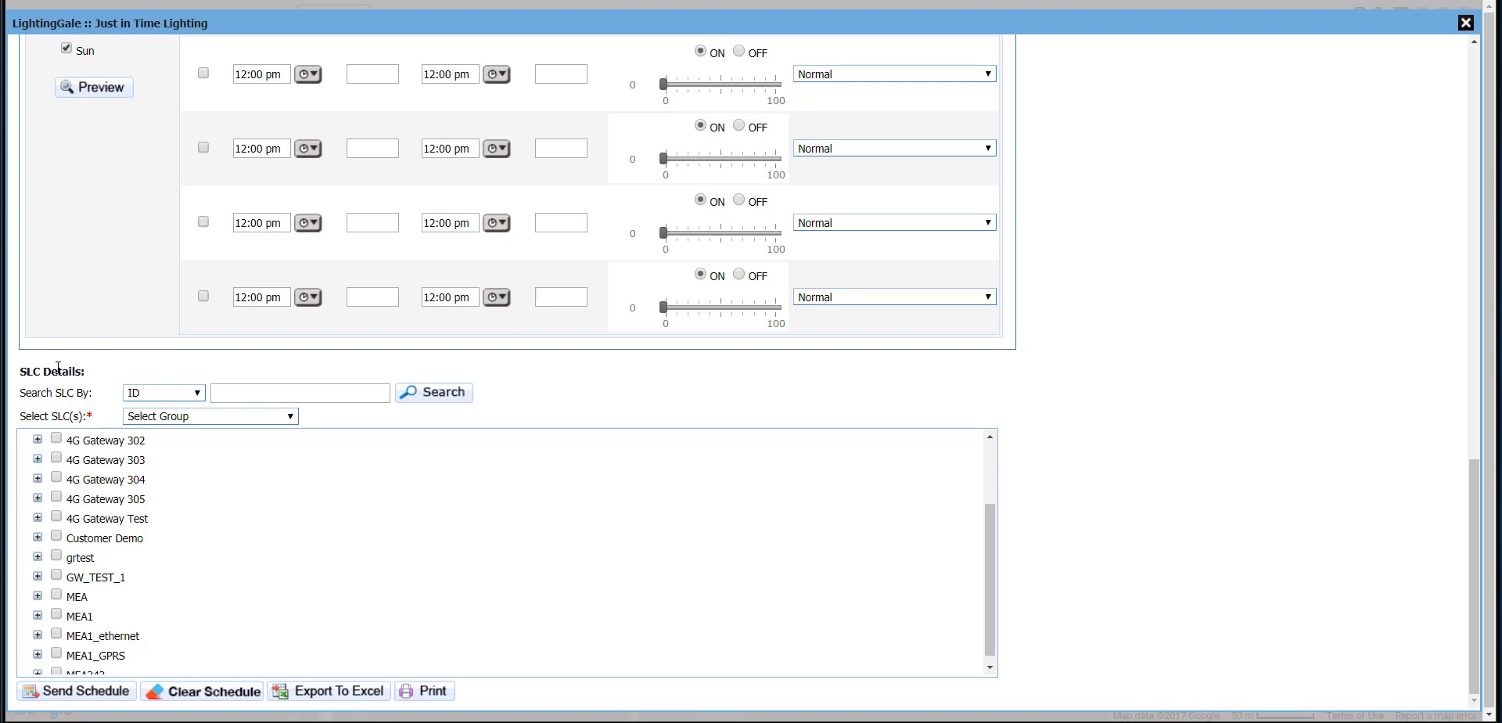
Mark the Customer Demo gateway in the SLC list and choose the test group for SLC selection
click(57, 536)
click(169, 418)
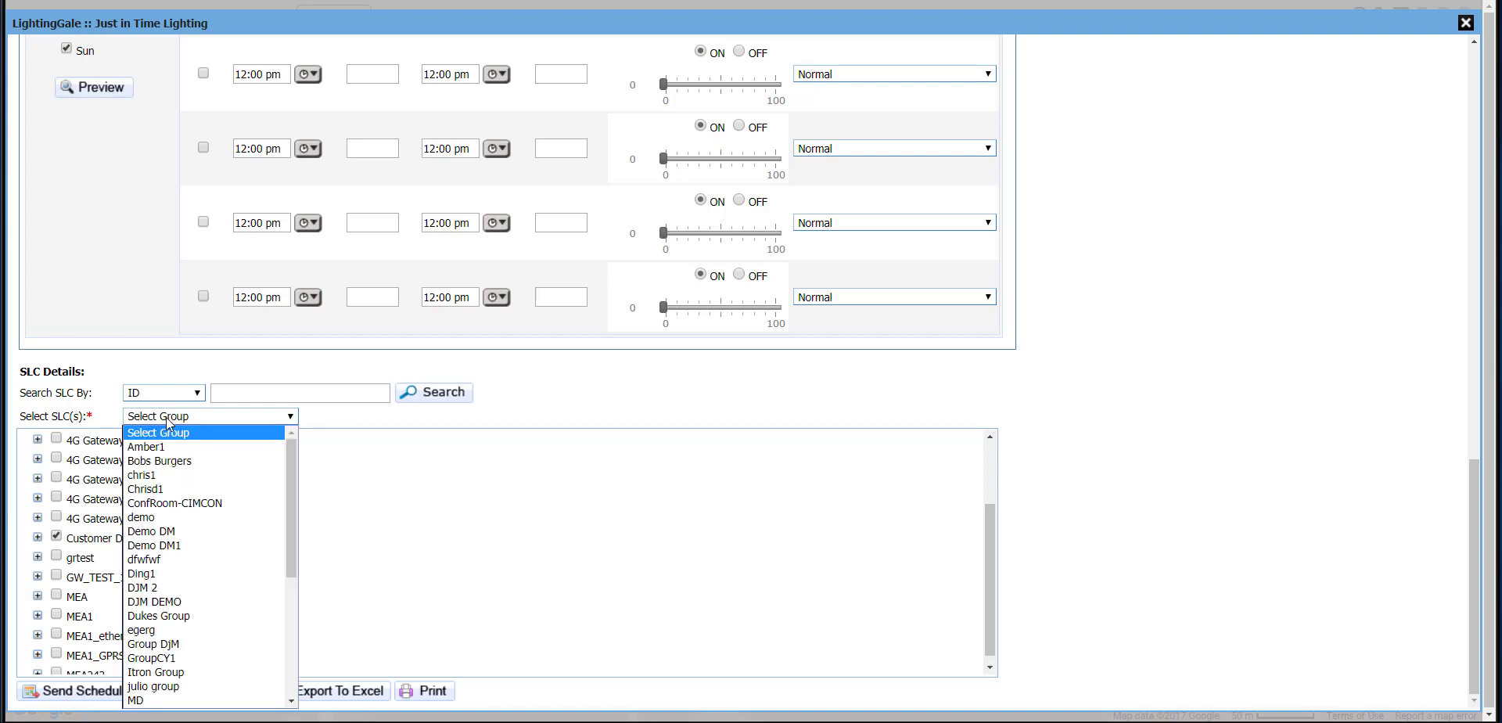
scroll(176, 582, down, 6)
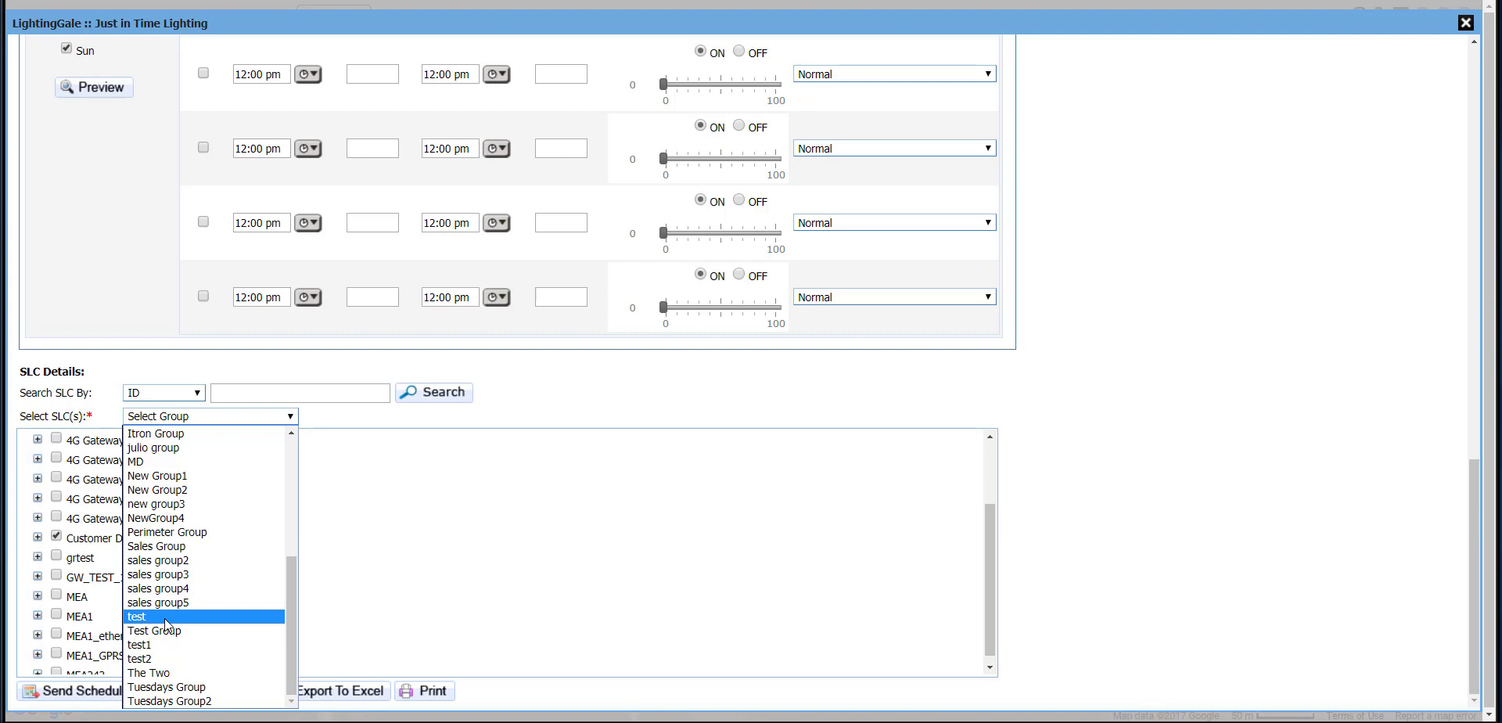
click(164, 618)
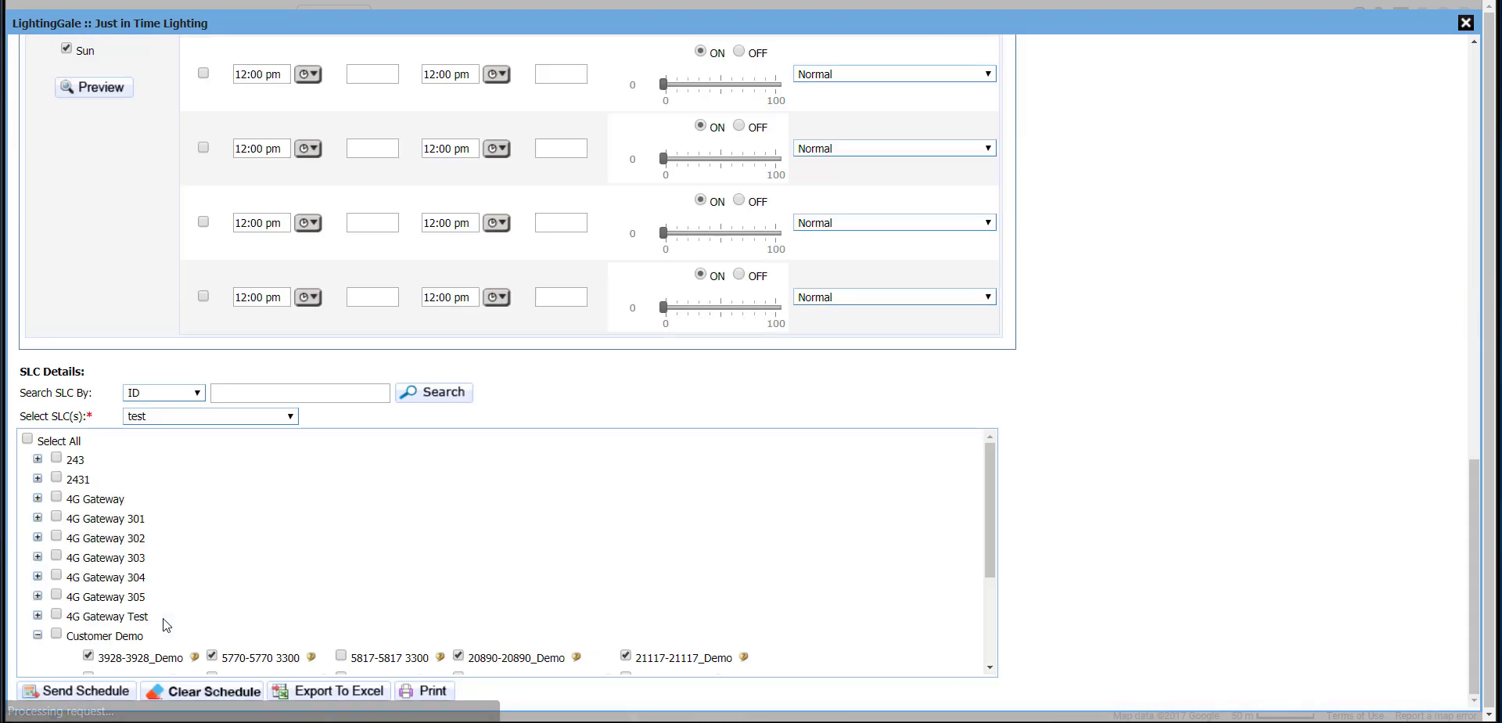
scroll(164, 590, down, 2)
scroll(164, 590, down, 1)
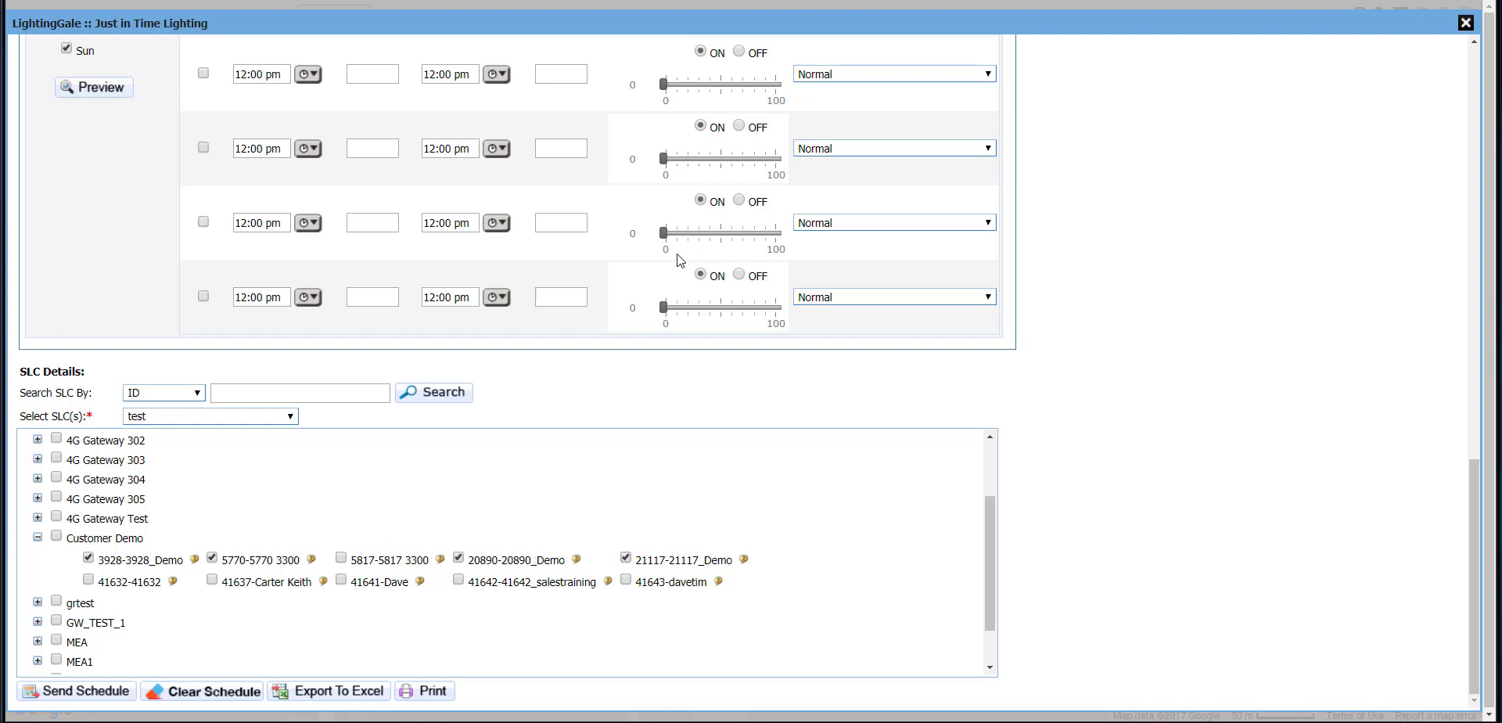
Review both schedules and save the new template named Training
scroll(676, 263, up, 3)
scroll(661, 285, up, 6)
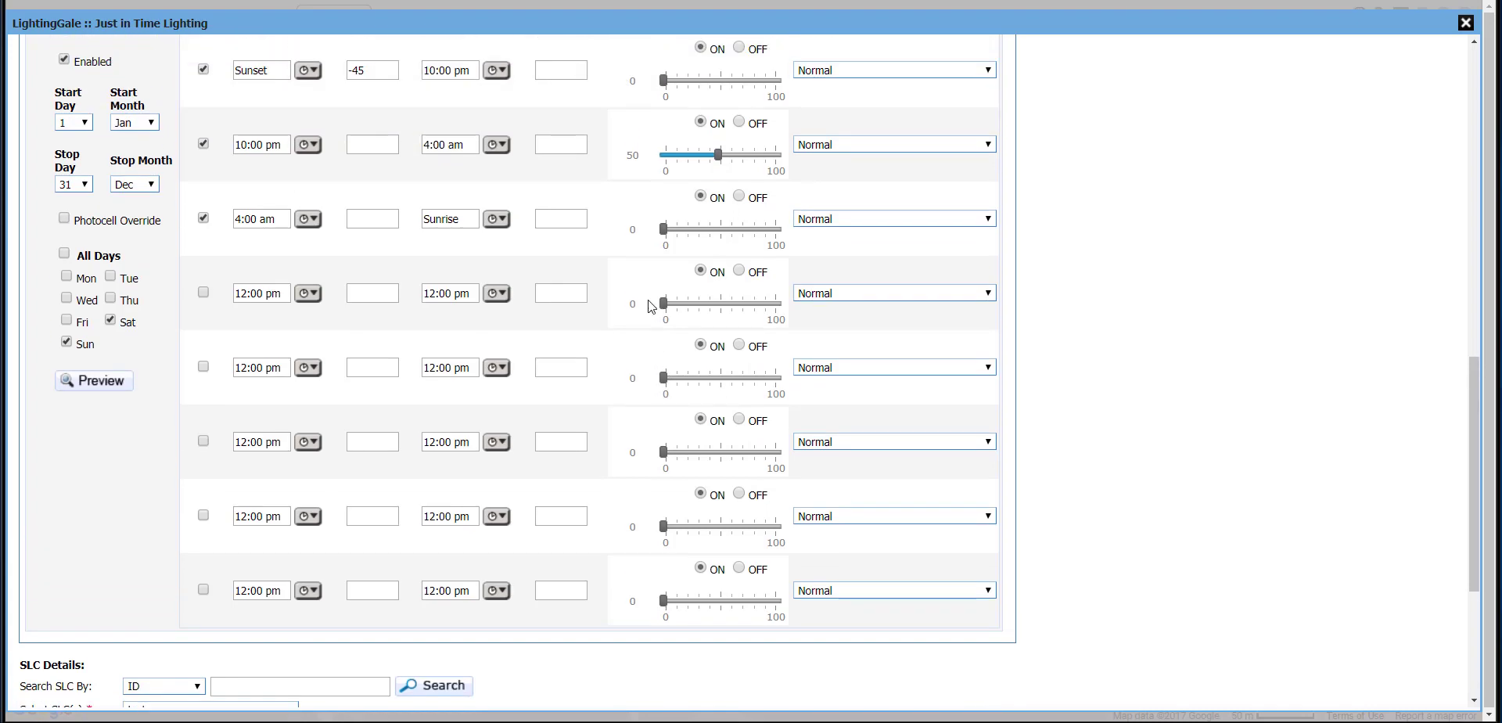
scroll(648, 305, down, 8)
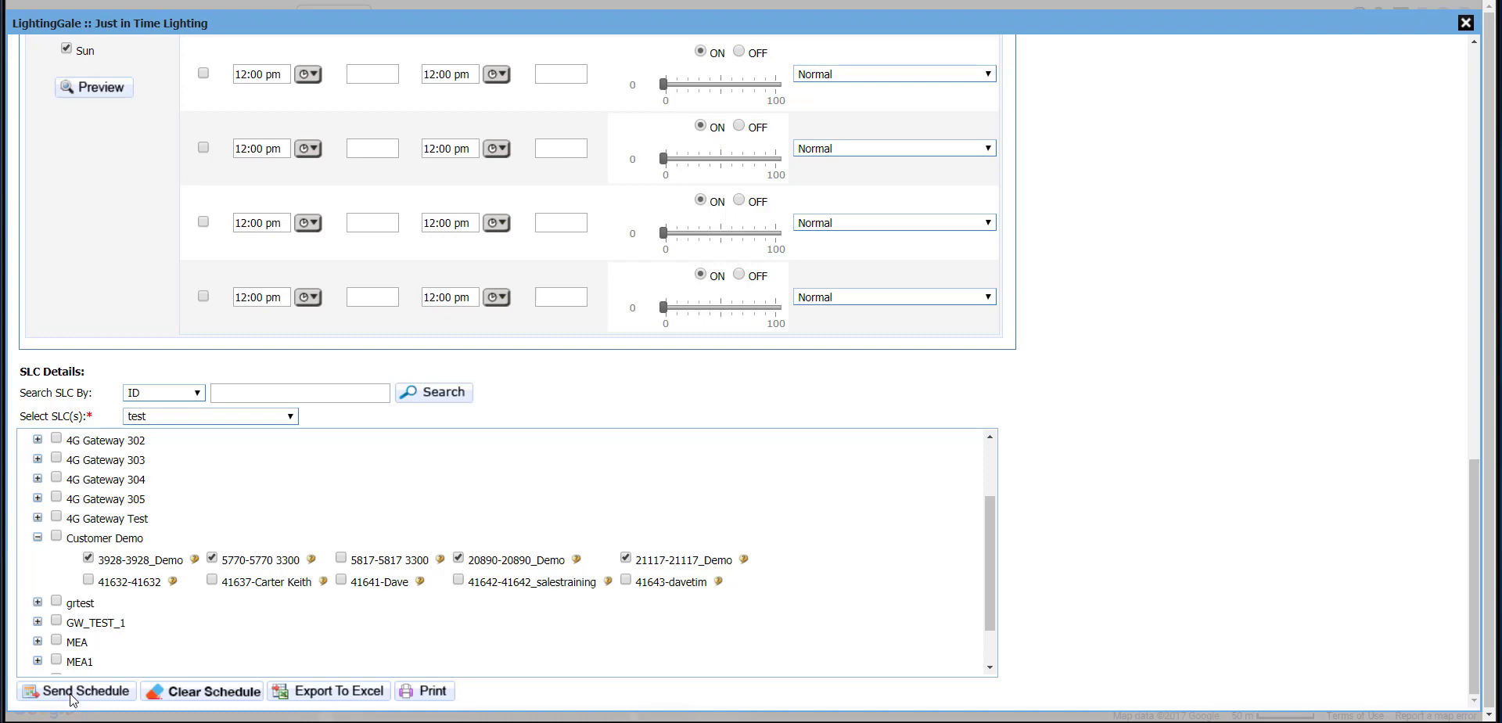
scroll(924, 501, up, 1)
scroll(1161, 435, up, 2)
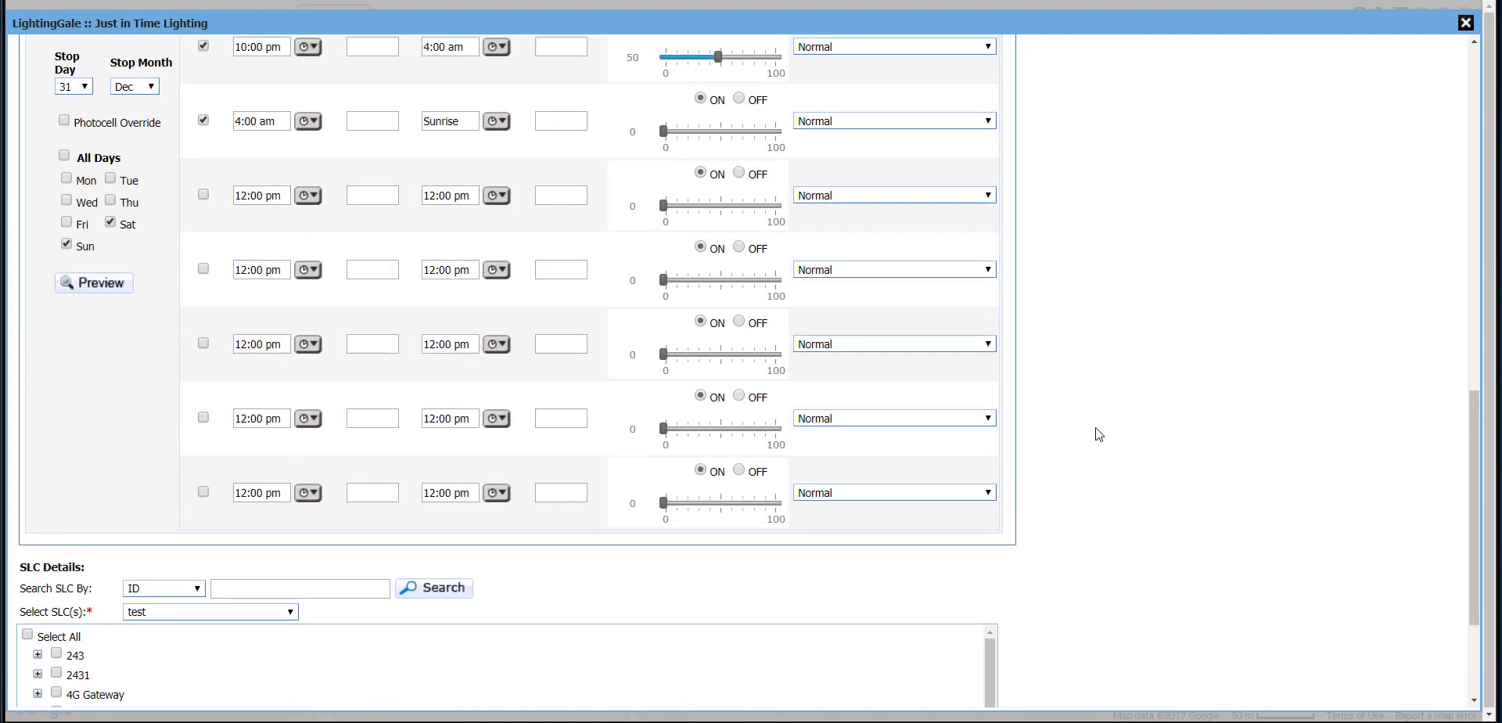
scroll(1103, 433, up, 6)
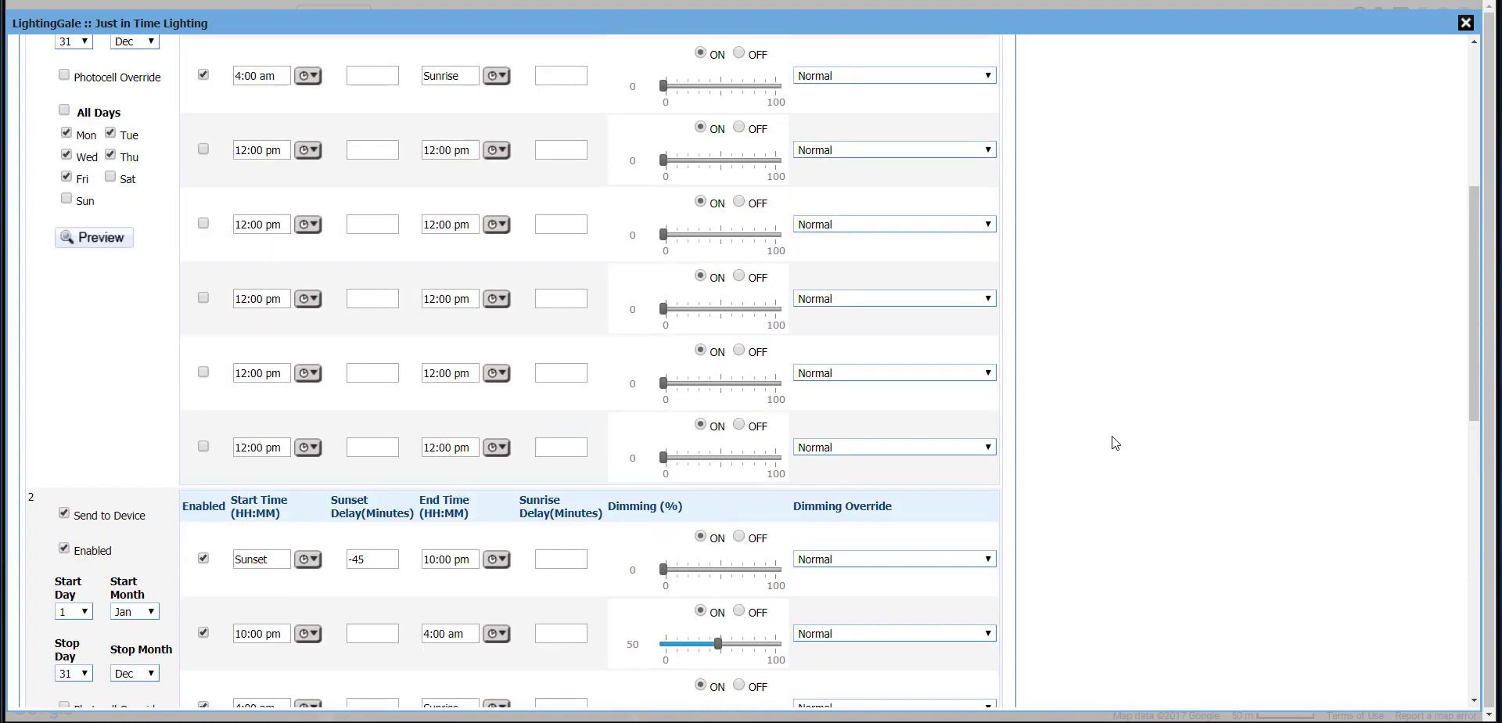
scroll(1116, 450, up, 3)
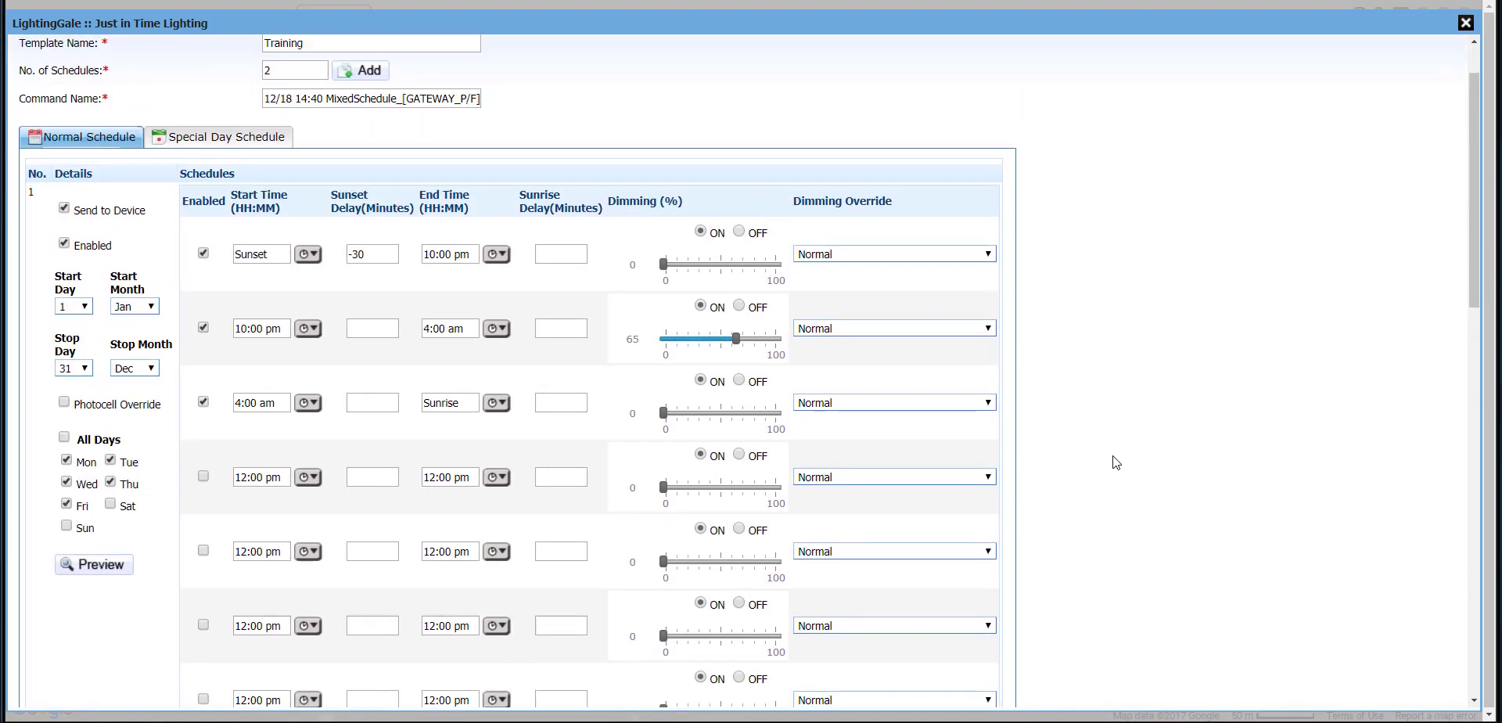
scroll(1117, 462, up, 1)
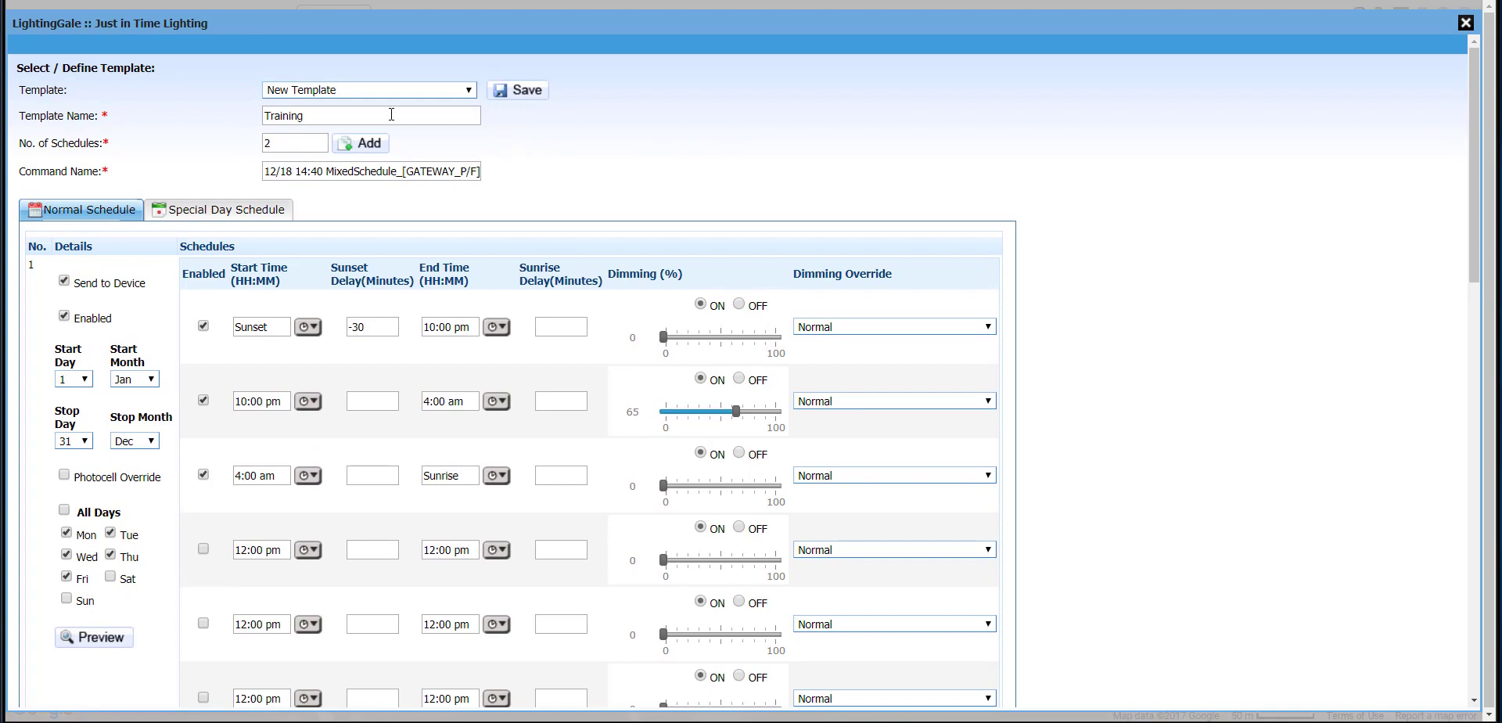
click(516, 90)
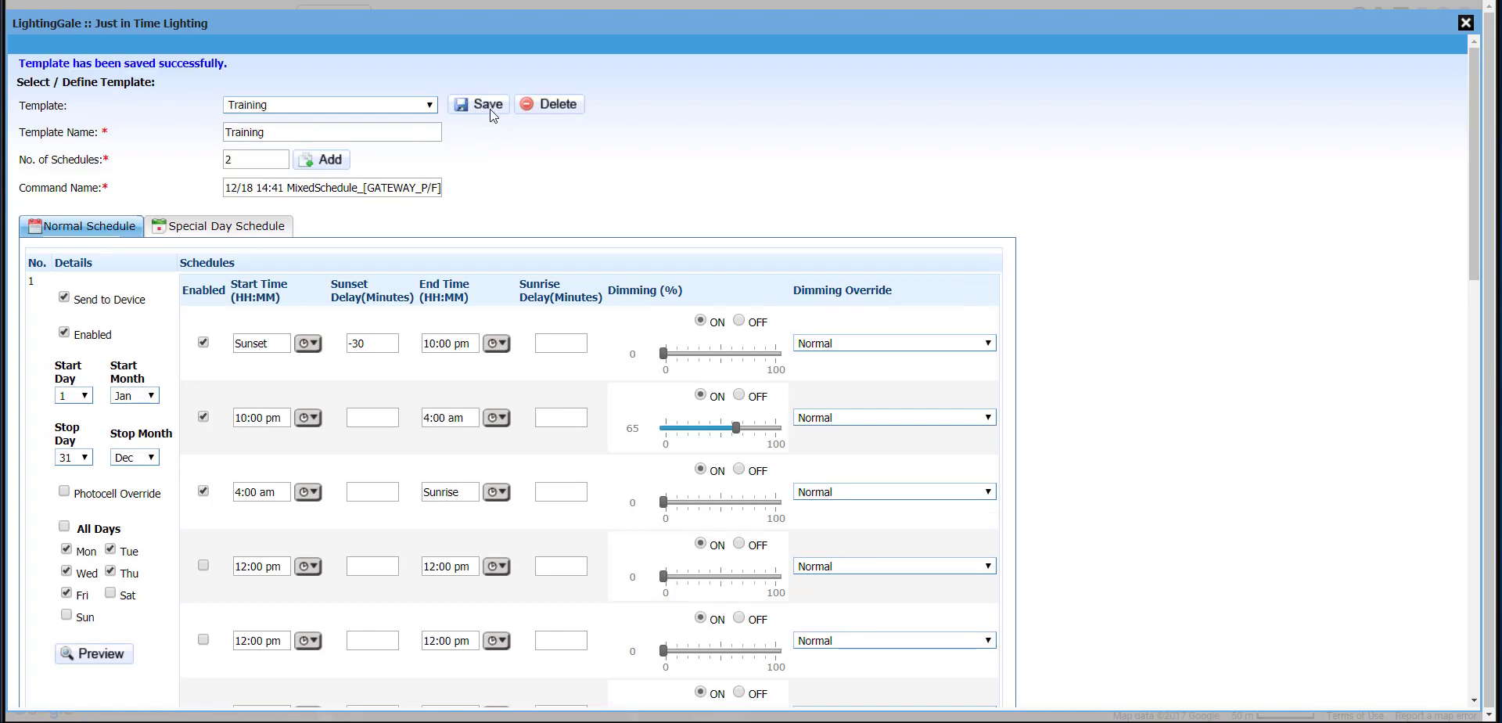